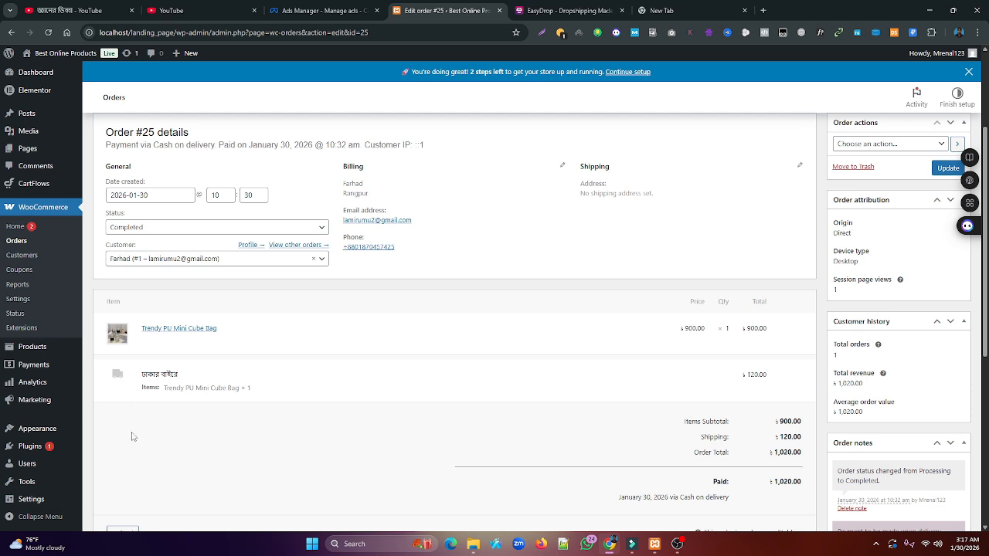
Step: Upload the pixelyoursite.zip archive from the Tools folder as a new WordPress plugin and install it
mouse_move(25, 451)
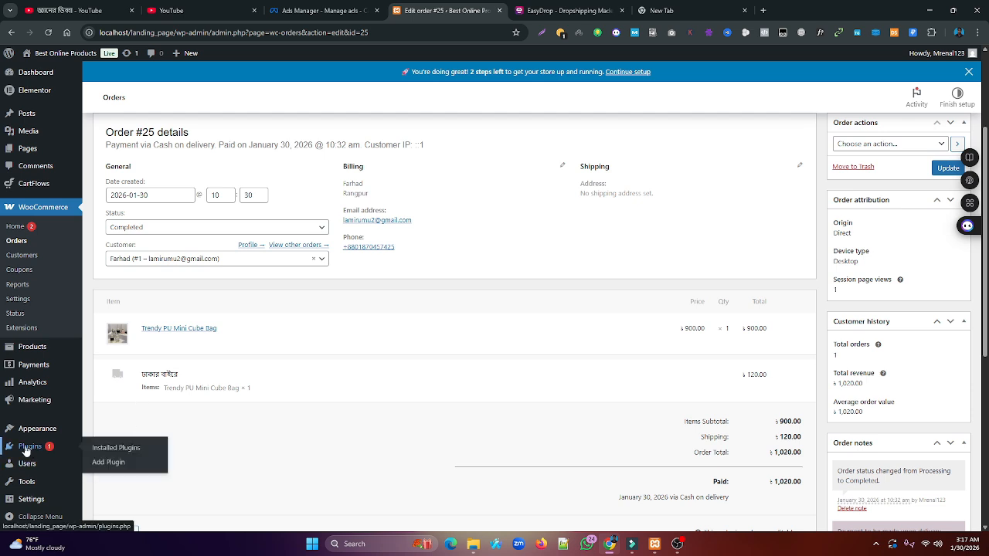
left_click(108, 462)
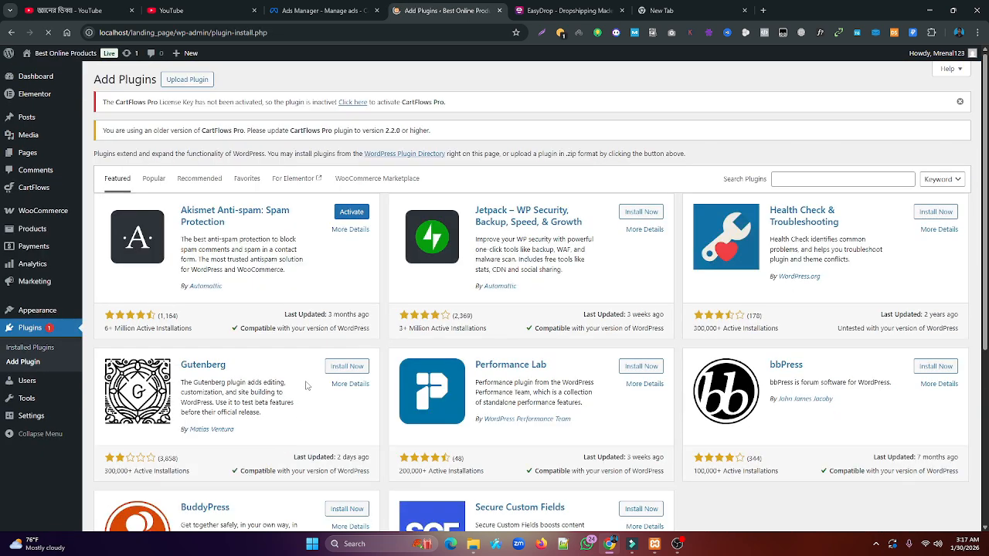
left_click(187, 80)
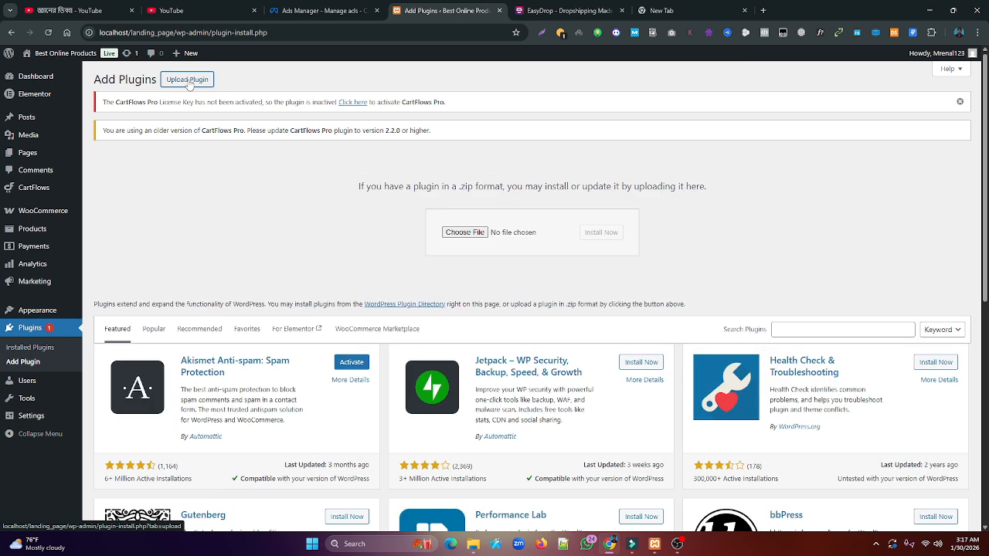
left_click(465, 232)
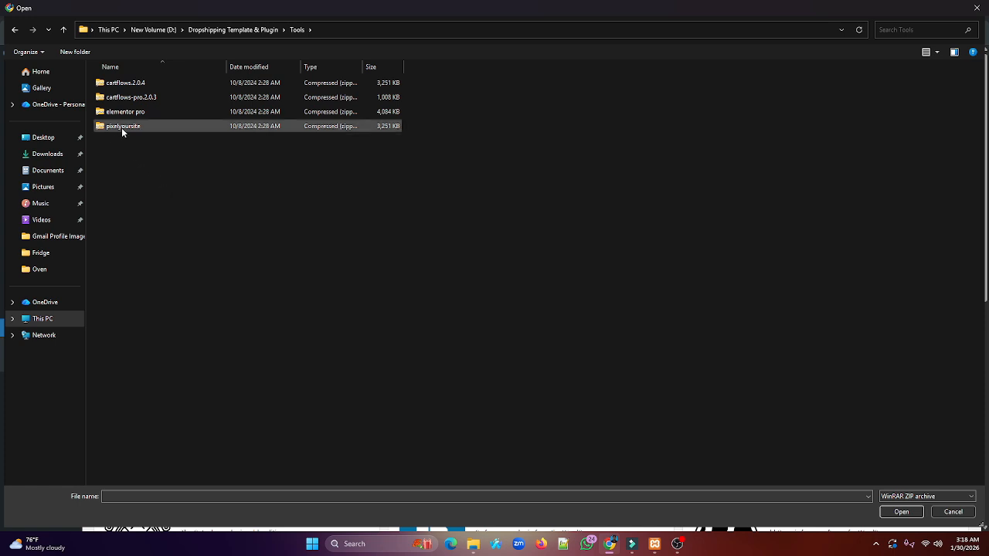
double_click(122, 127)
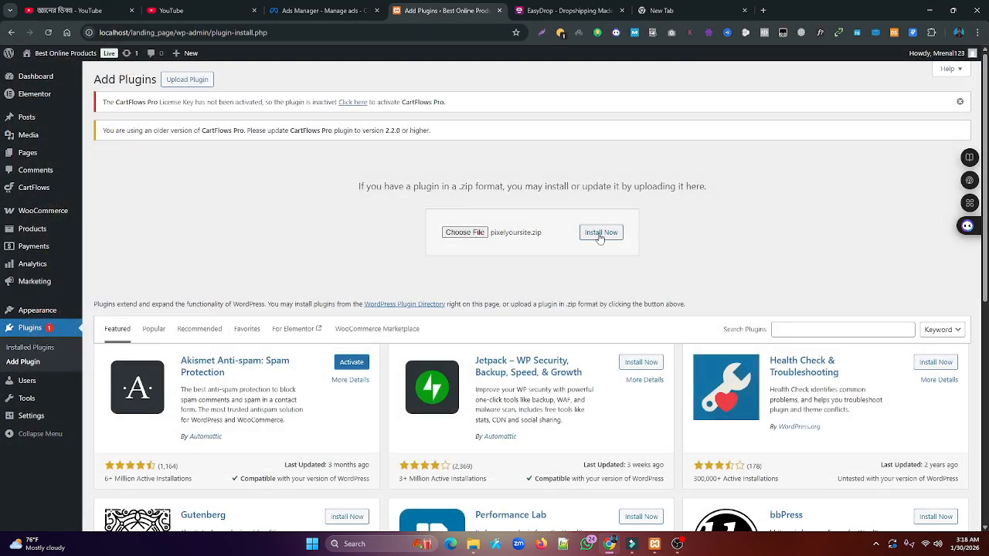
left_click(599, 234)
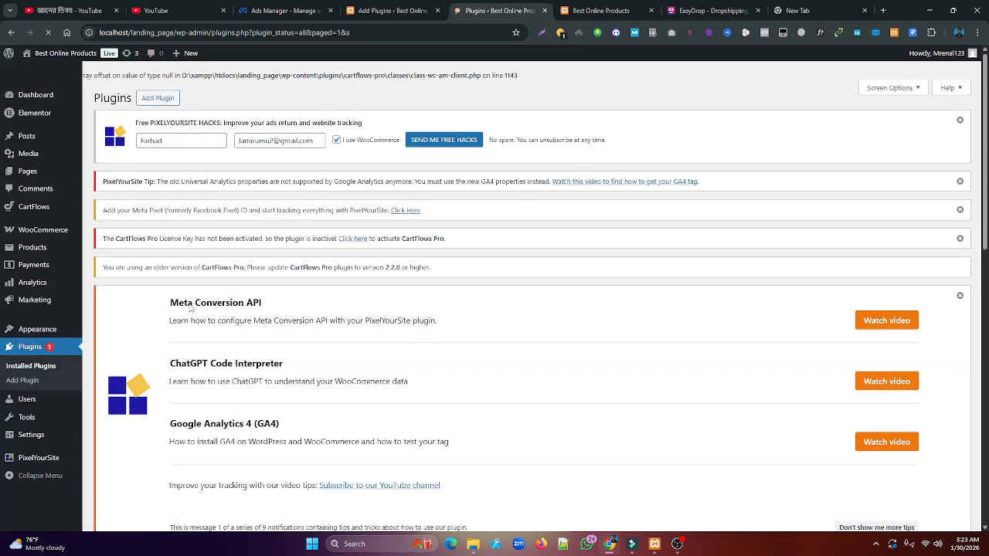
Step: Open the PixelYourSite dashboard and expand the settings for the Meta Pixel (formerly Facebook Pixel)
scroll(317, 276, "down", 7)
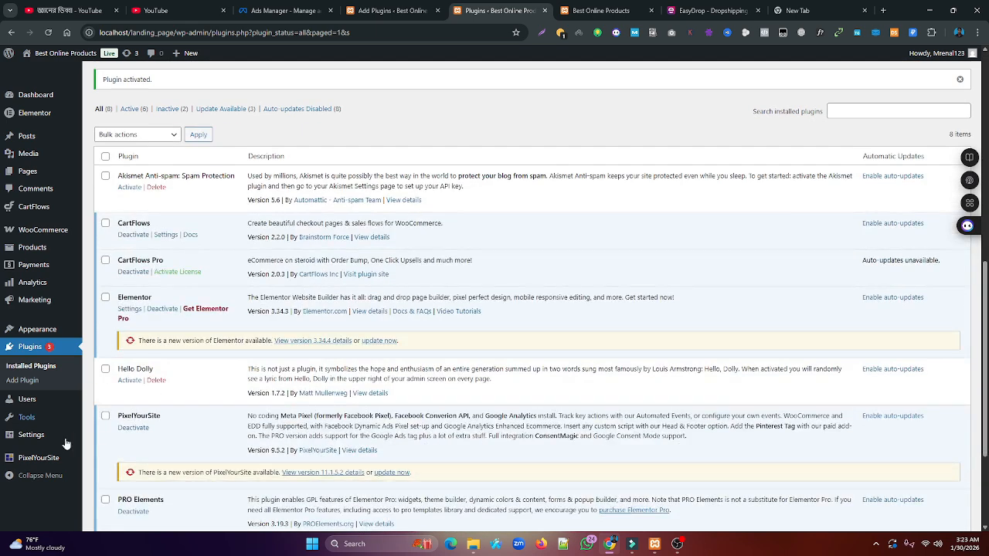
mouse_move(34, 462)
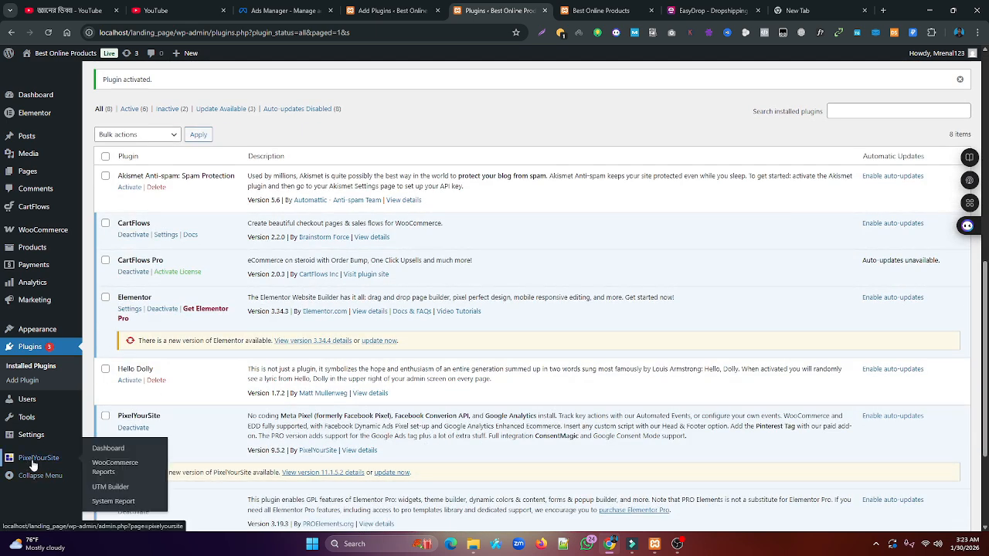
scroll(110, 457, "down", 2)
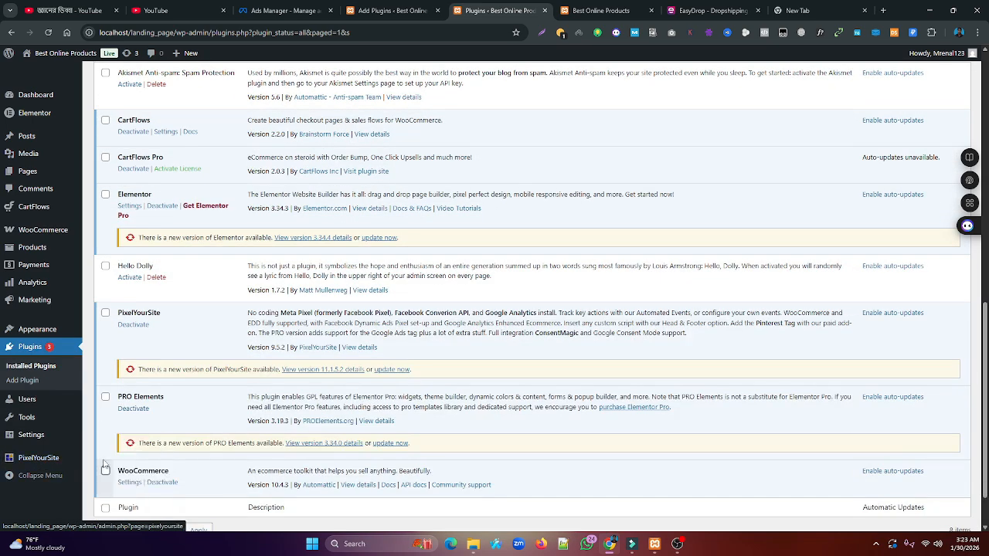
left_click(106, 454)
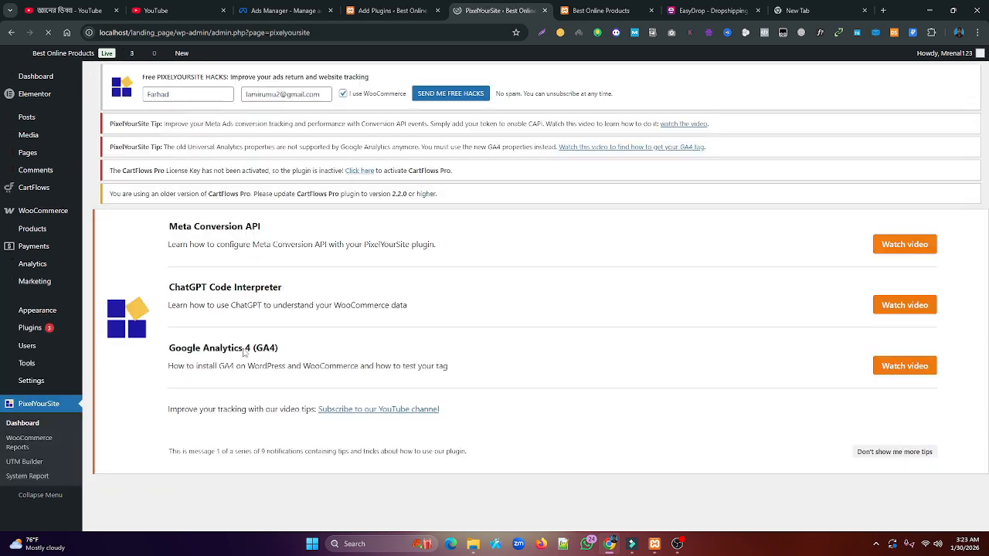
scroll(301, 312, "down", 3)
scroll(300, 312, "down", 1)
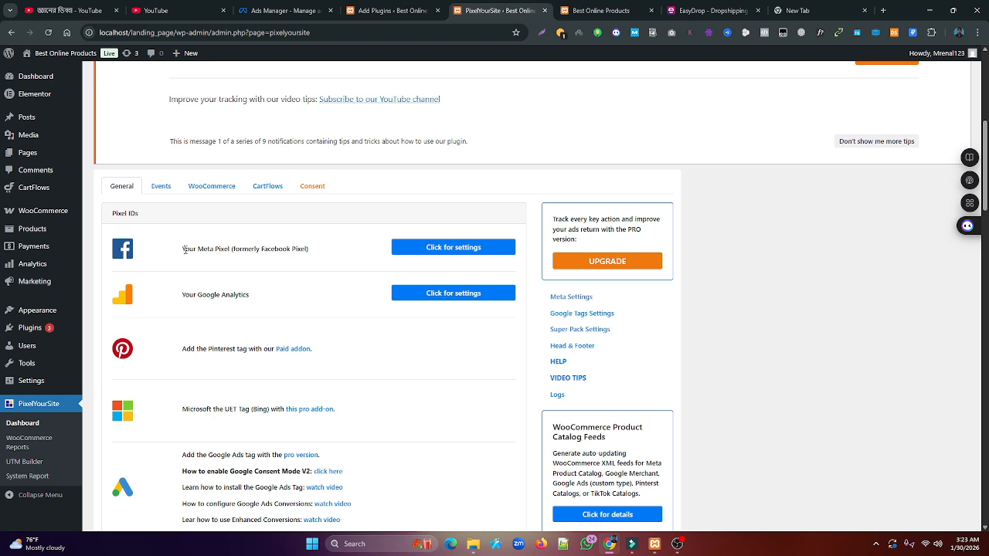
left_click_drag(183, 250, 233, 250)
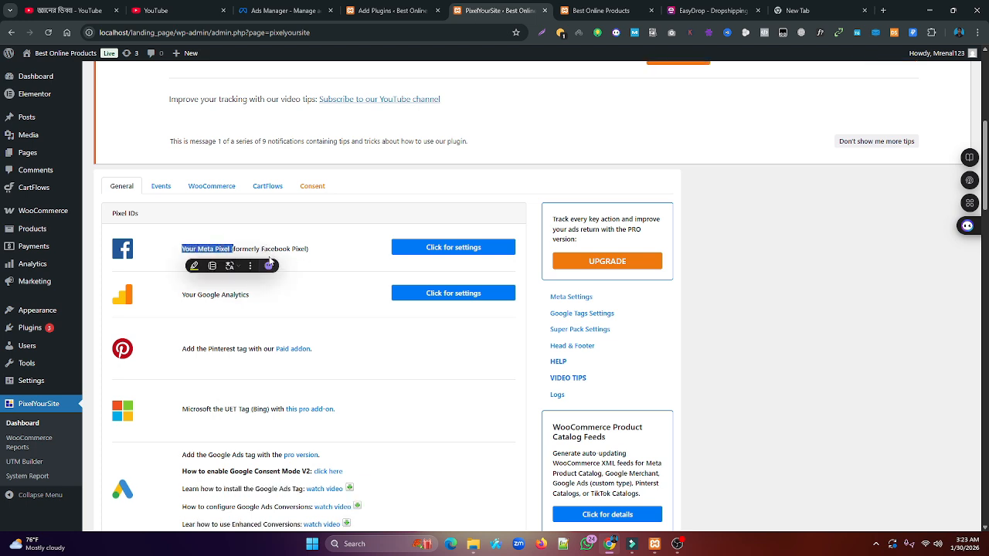
left_click(448, 252)
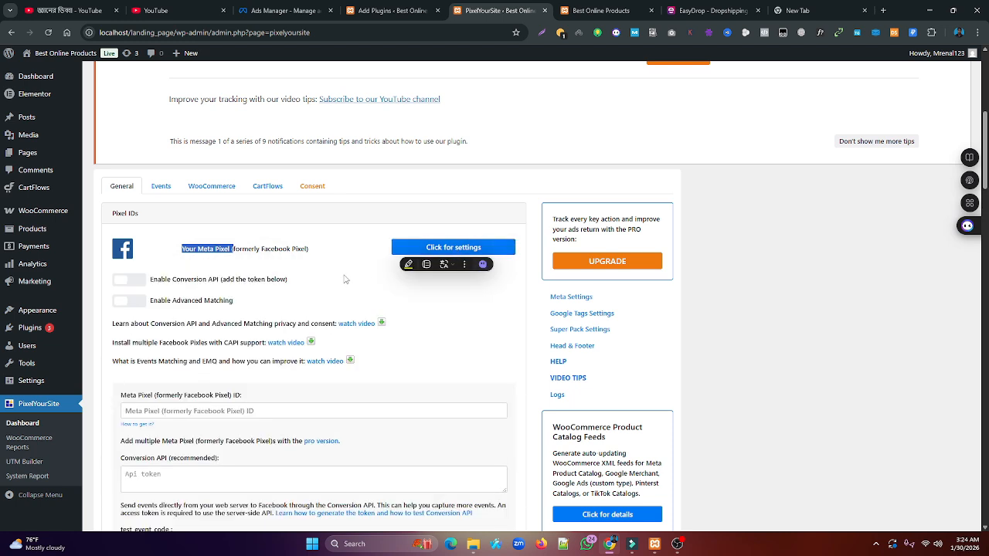
Step: Enable Conversion API and Advanced Matching in the Meta Pixel settings
left_click_drag(156, 279, 219, 281)
left_click(157, 303)
left_click_drag(158, 303, 225, 302)
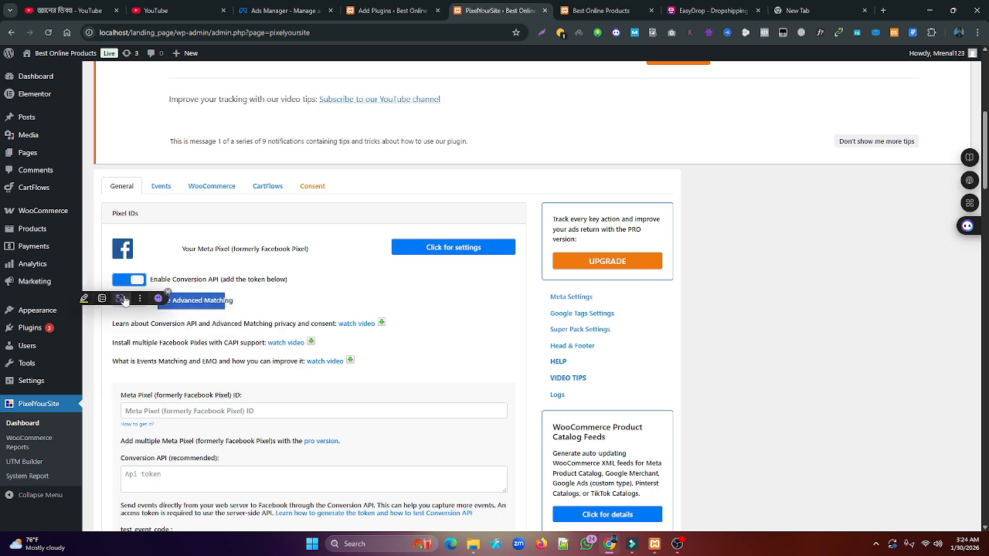
left_click(124, 281)
left_click(125, 306)
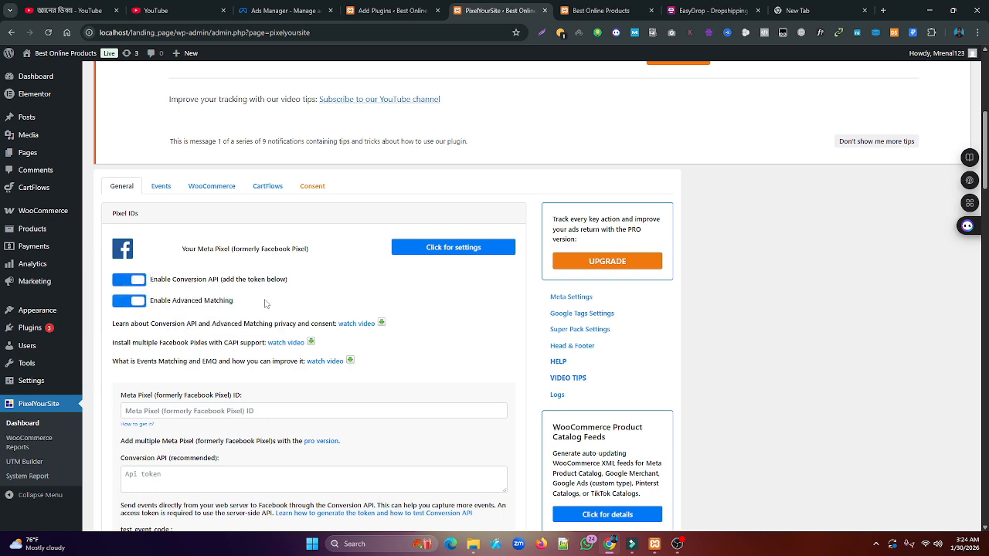
scroll(186, 295, "down", 2)
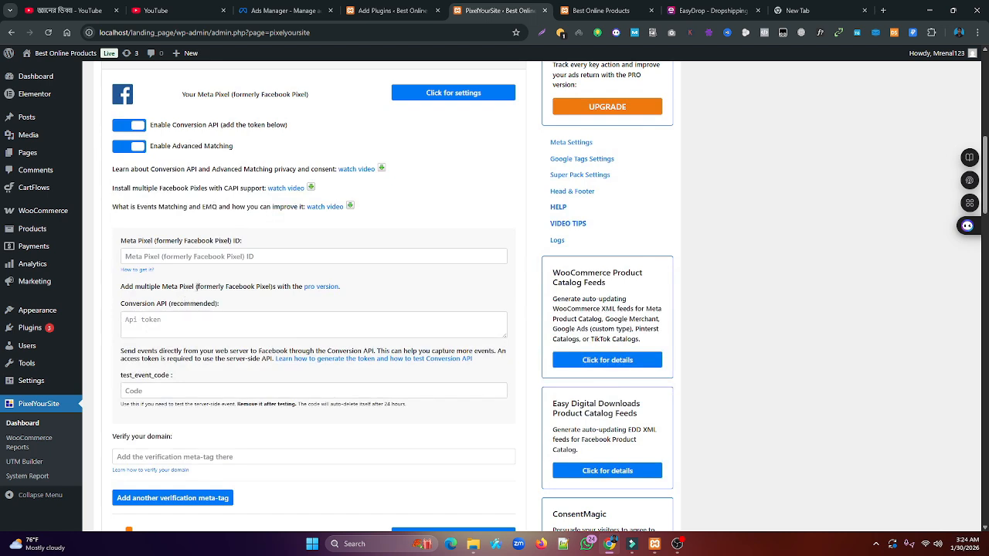
left_click(156, 256)
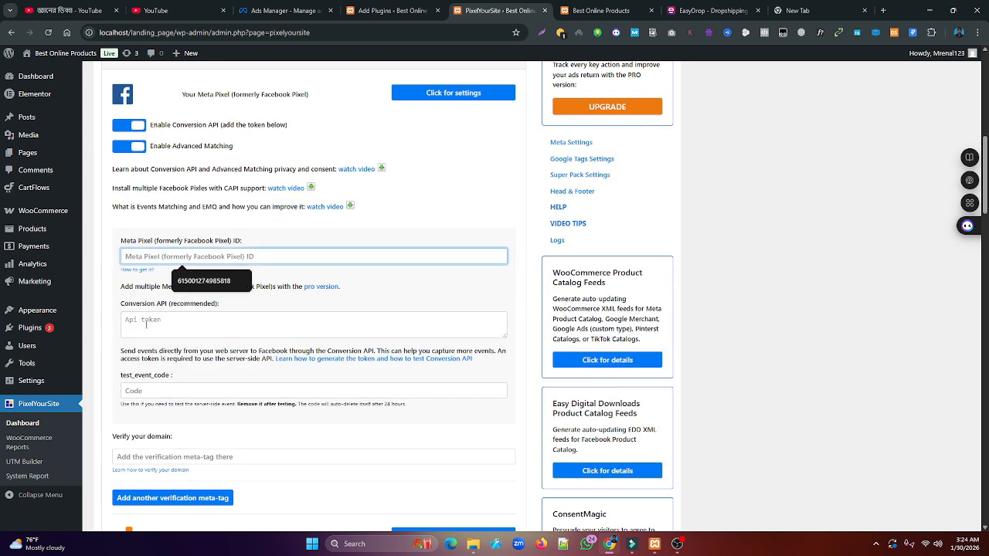
left_click(161, 325)
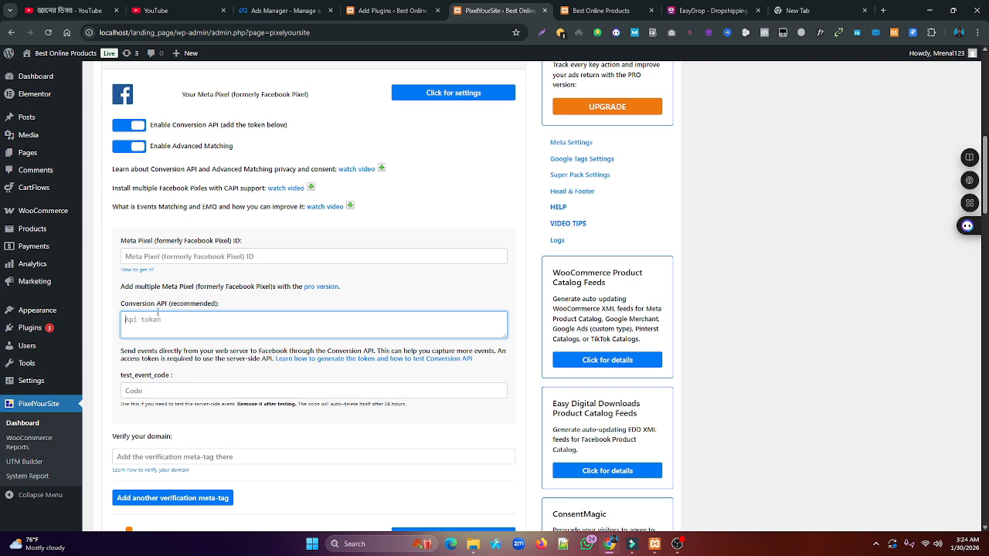
scroll(163, 313, "down", 1)
scroll(149, 263, "up", 1)
Step: Open Meta Business Suite at business.facebook.com in the empty browser tab
left_click(800, 10)
left_click(356, 28)
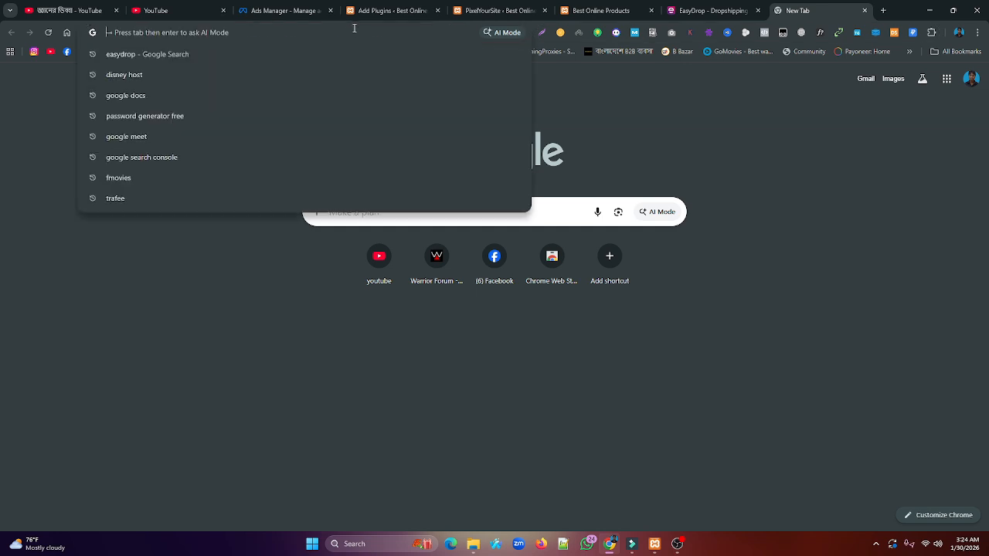
type("busi")
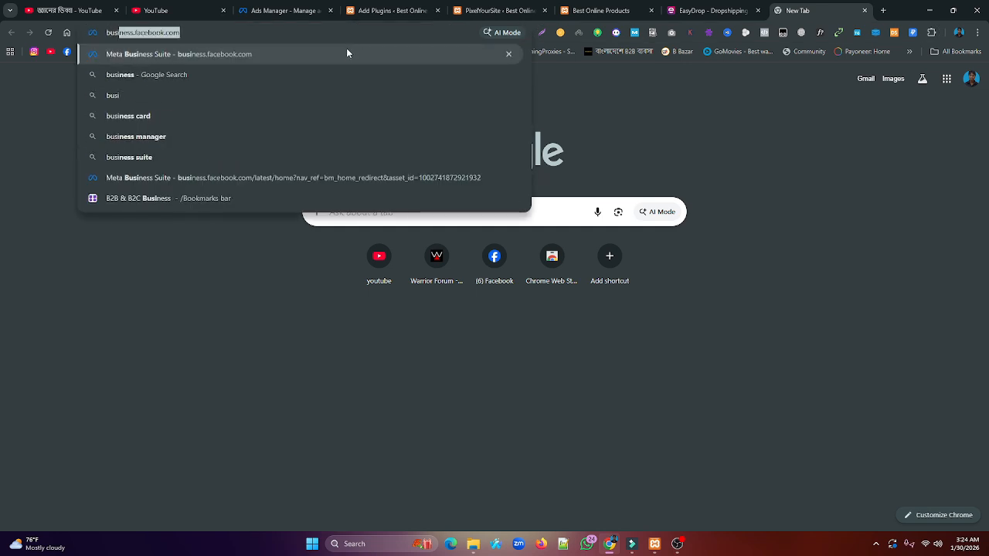
left_click(346, 51)
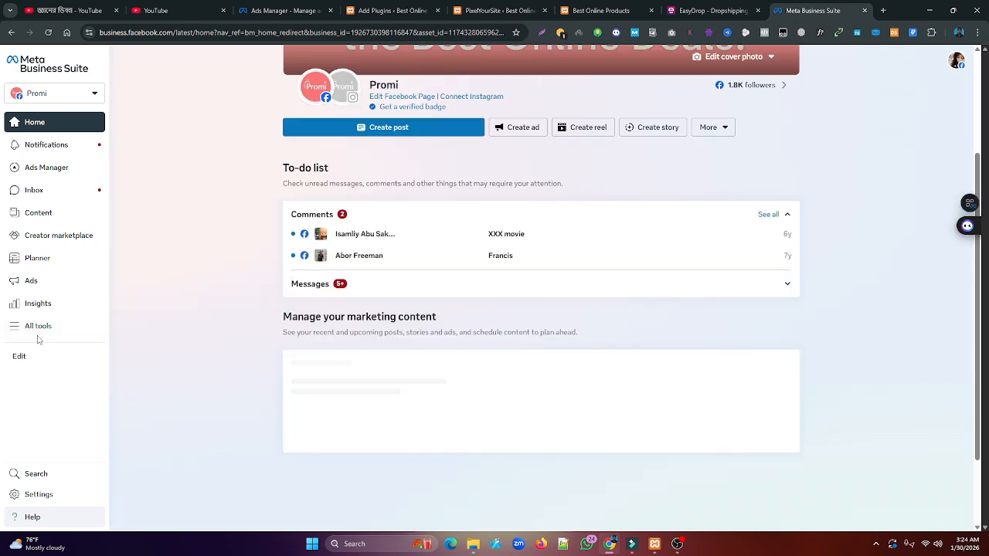
Step: Go to Events Manager from Meta Business Suite and open the settings of the existing dataset
left_click(32, 328)
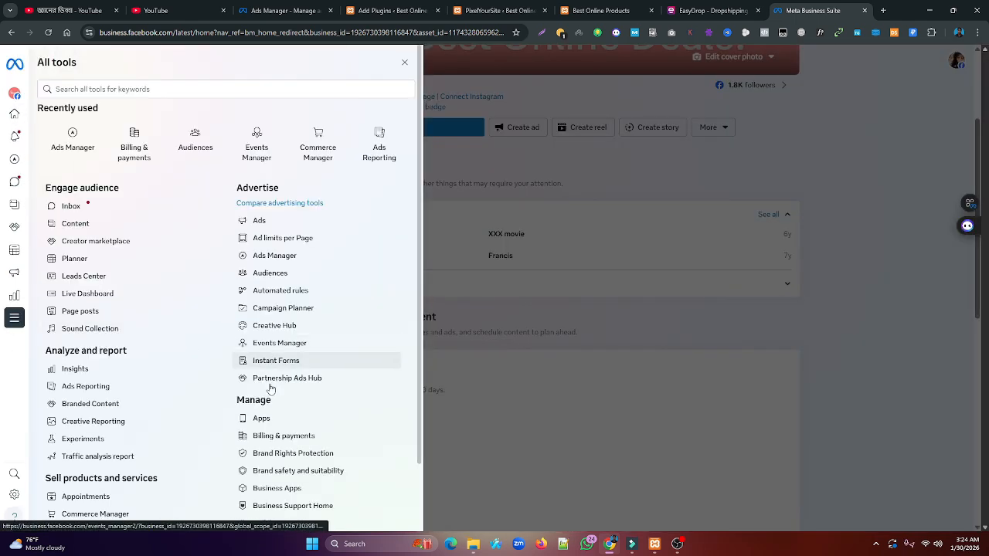
left_click(278, 342)
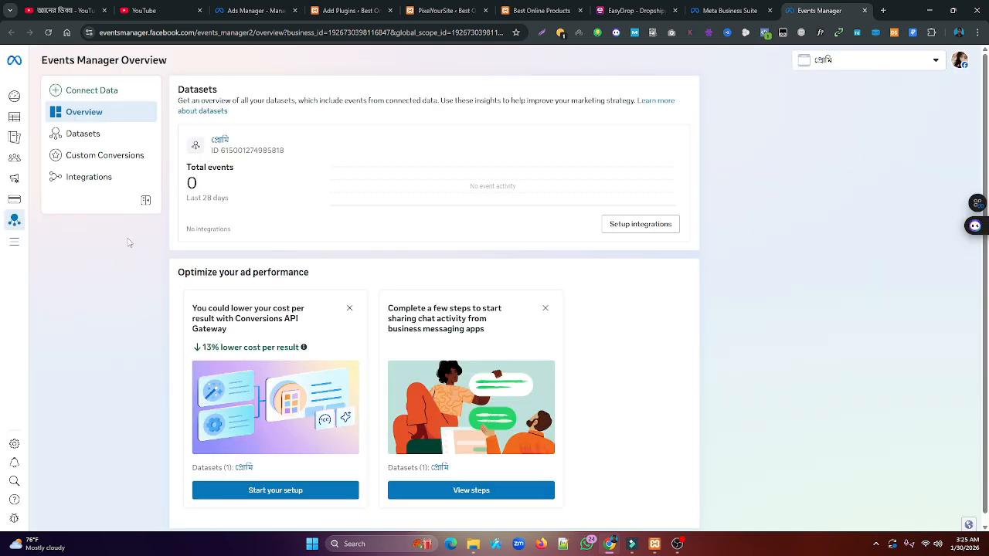
left_click(80, 139)
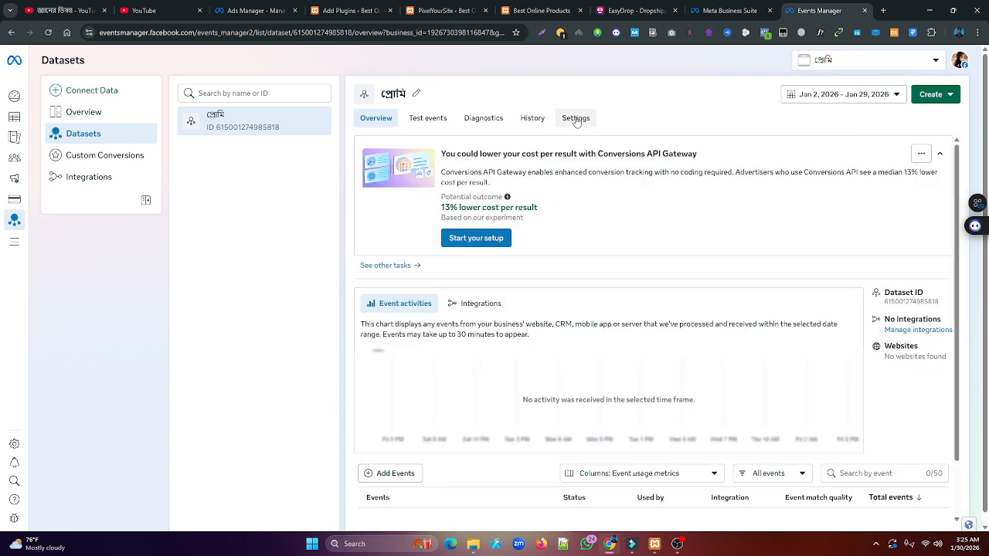
left_click(576, 120)
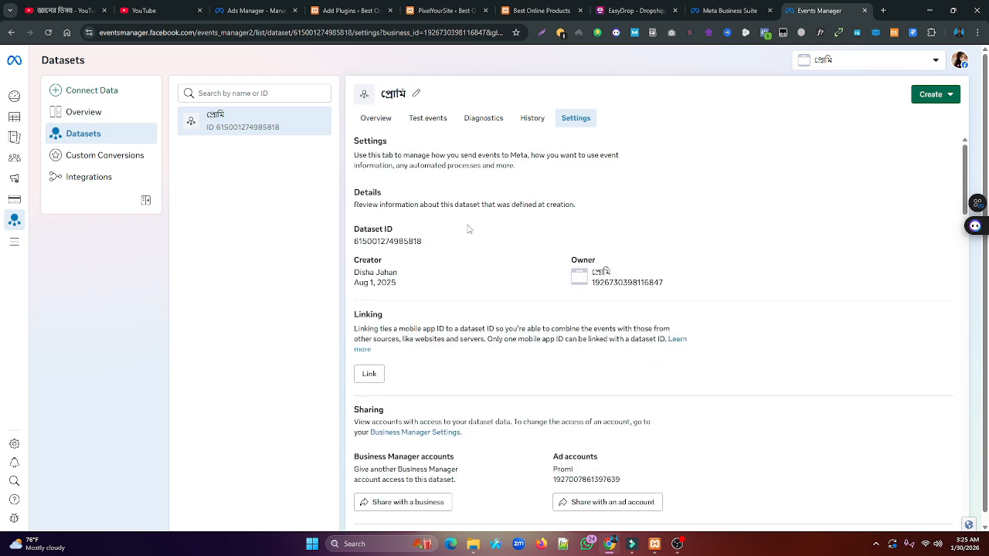
left_click(435, 10)
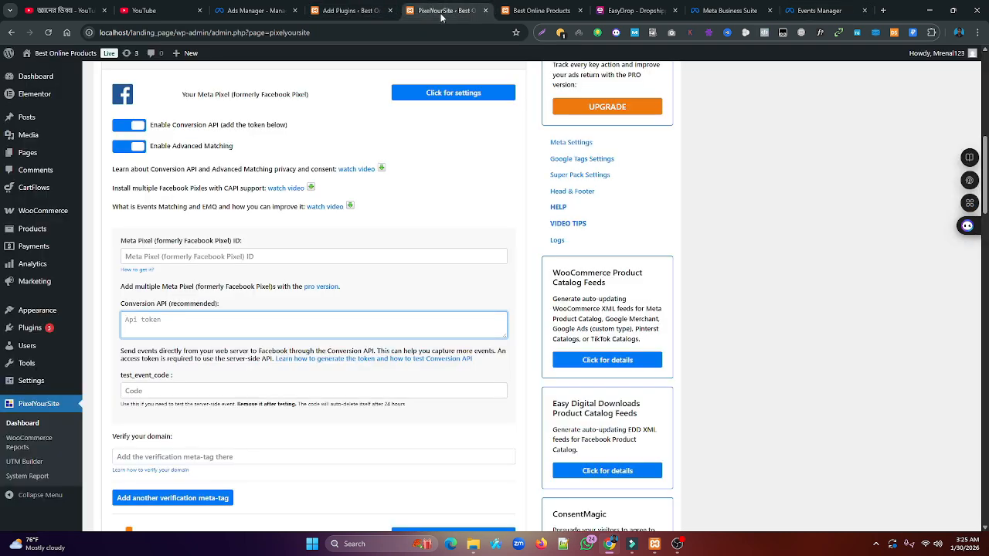
left_click(146, 256)
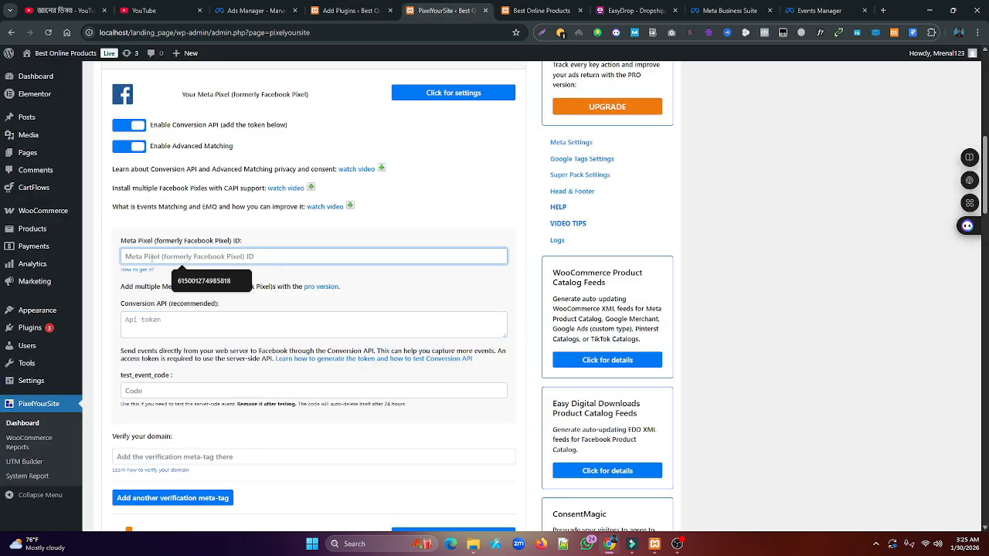
left_click(729, 10)
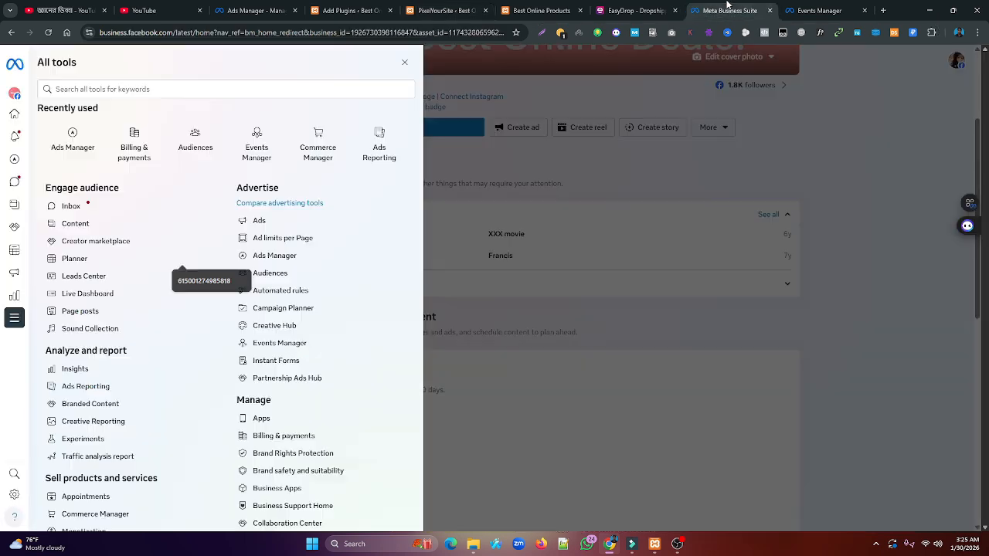
left_click(818, 10)
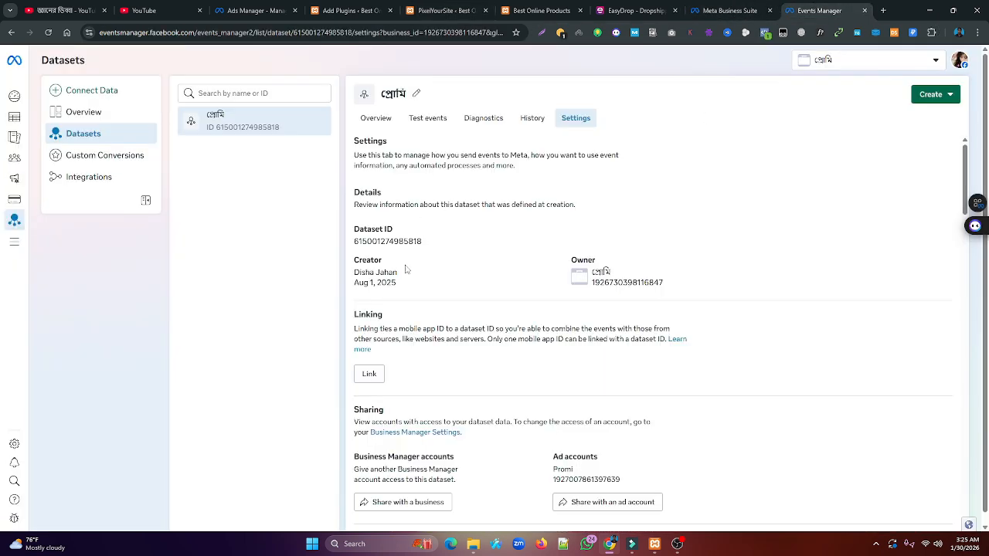
Step: Copy the dataset ID from Events Manager and paste it as the Meta Pixel ID in the PixelYourSite settings
left_click_drag(353, 242, 425, 246)
right_click(400, 242)
left_click(436, 256)
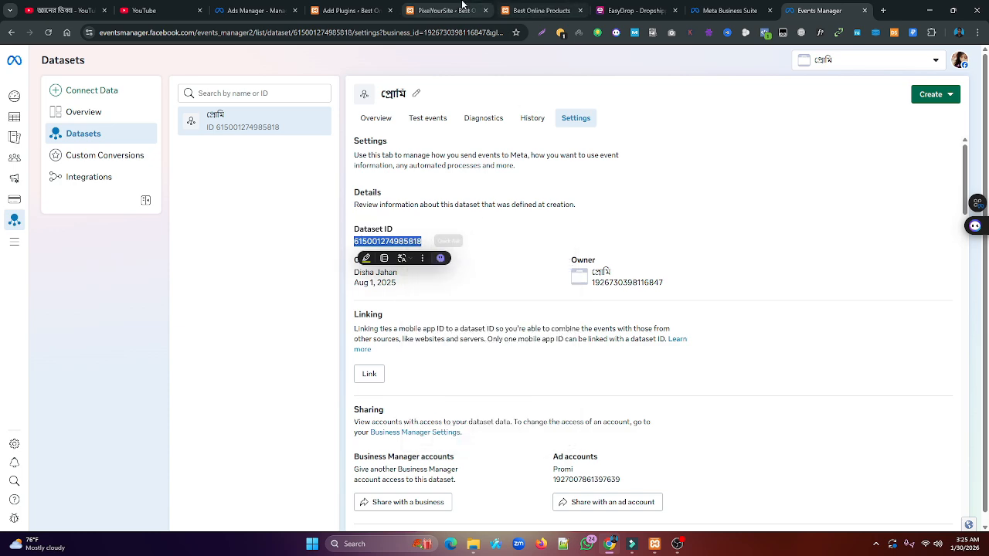
left_click(445, 10)
right_click(148, 256)
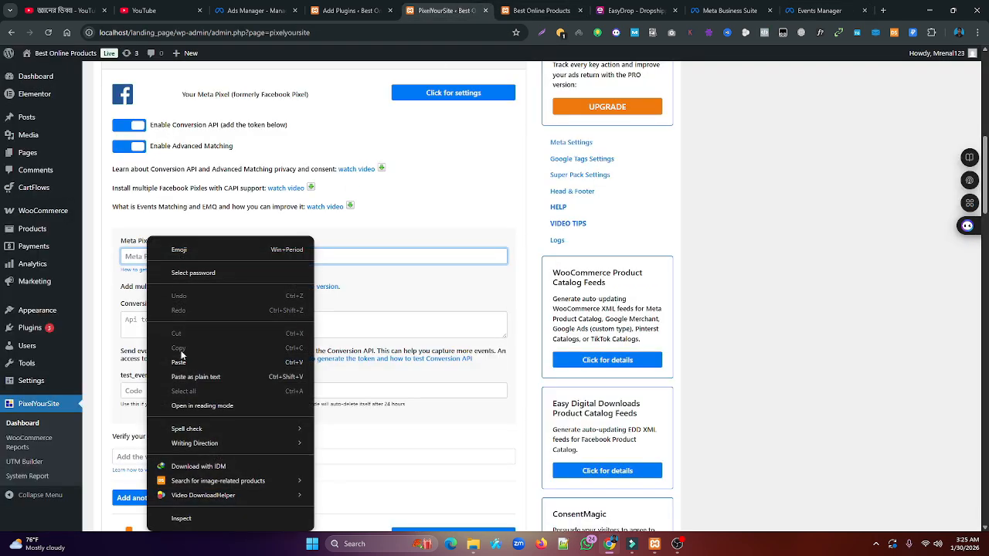
left_click(183, 356)
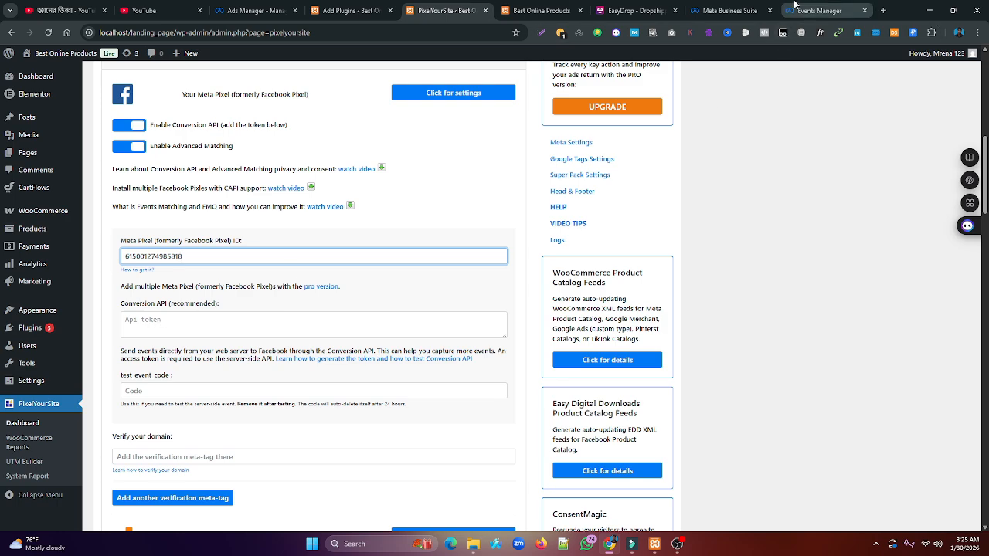
Step: Generate a direct-integration access token with Dataset Quality API for the dataset in Events Manager and copy it
left_click(817, 10)
scroll(483, 283, "down", 9)
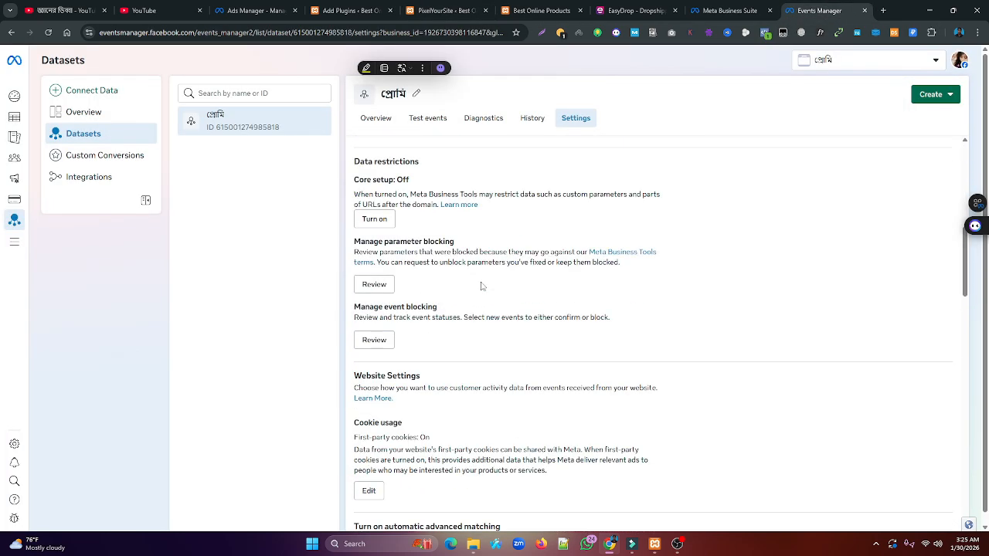
scroll(480, 284, "down", 6)
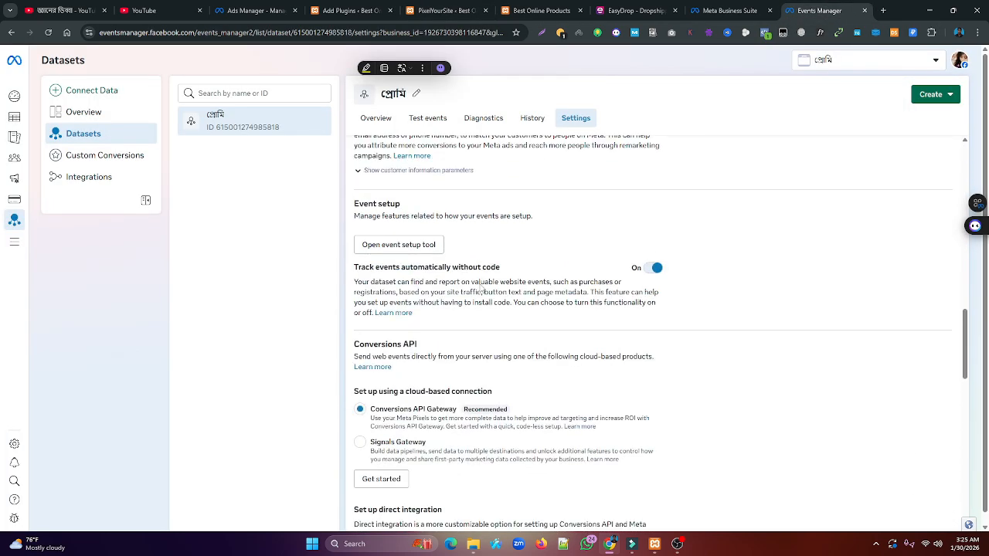
scroll(481, 285, "down", 2)
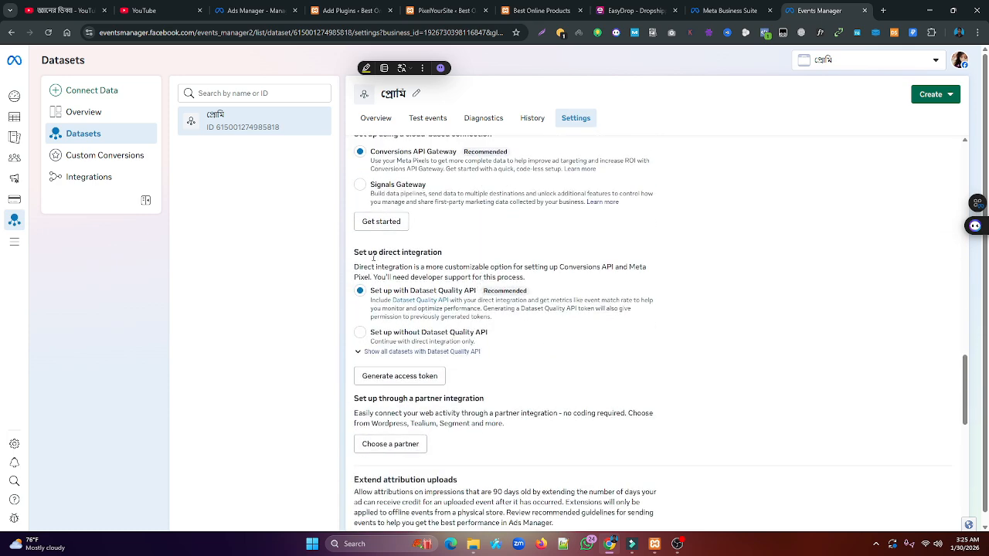
left_click(405, 384)
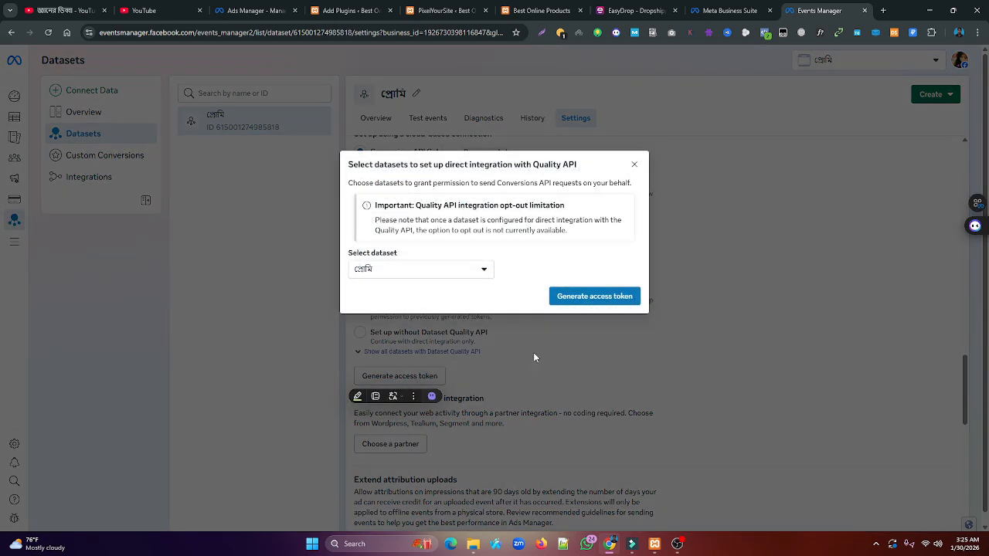
left_click(592, 300)
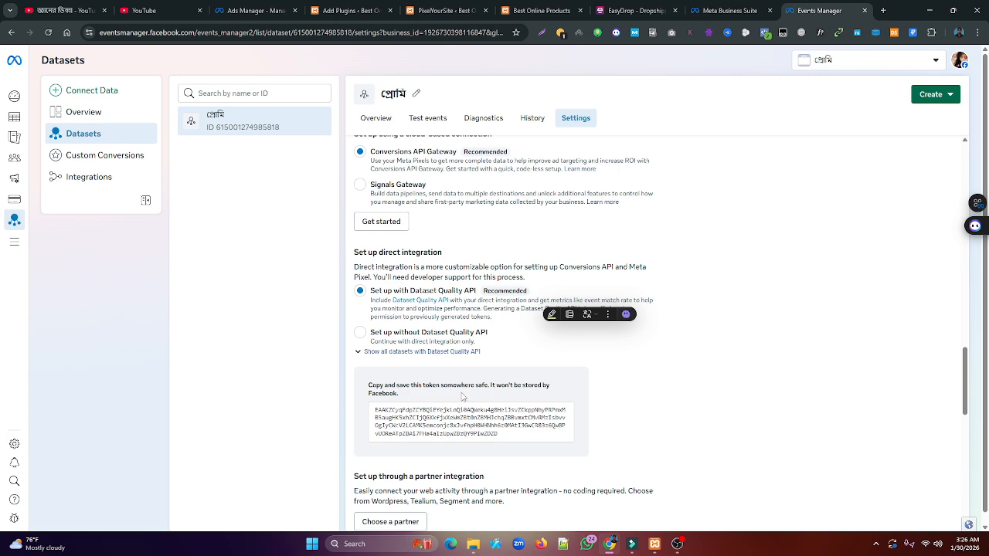
left_click(436, 424)
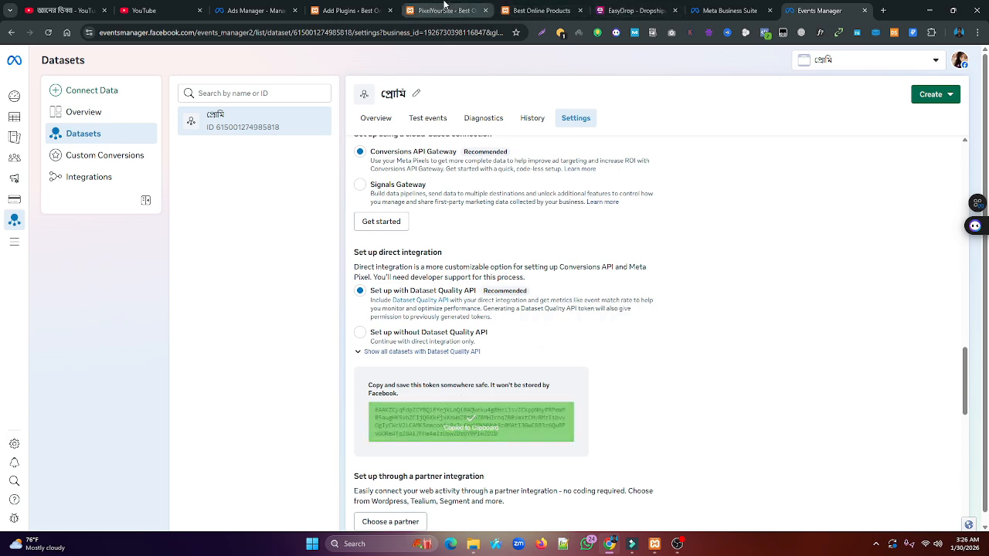
Step: Paste the copied access token into the Conversion API field of the Meta Pixel settings in PixelYourSite and save the settings
left_click(441, 10)
right_click(143, 327)
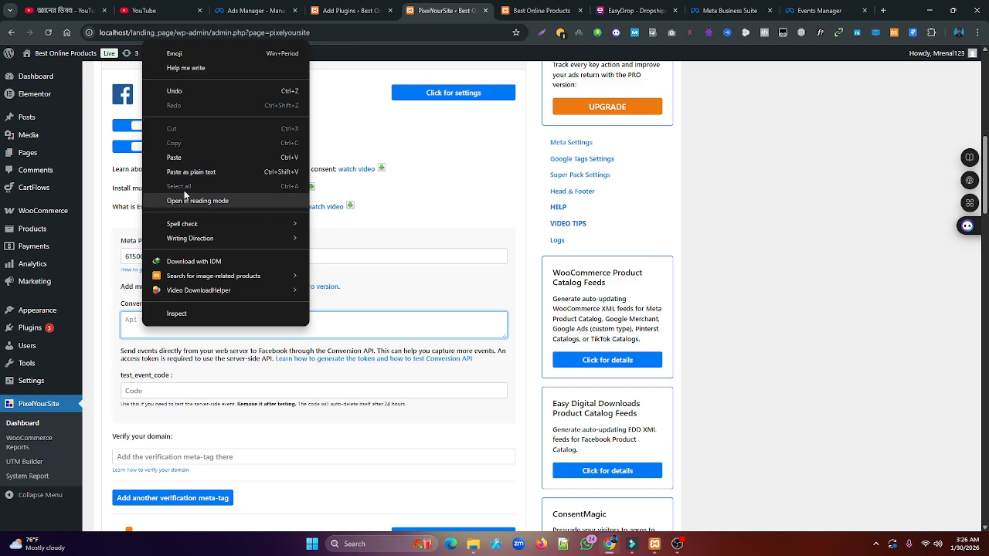
left_click(177, 158)
scroll(316, 379, "down", 15)
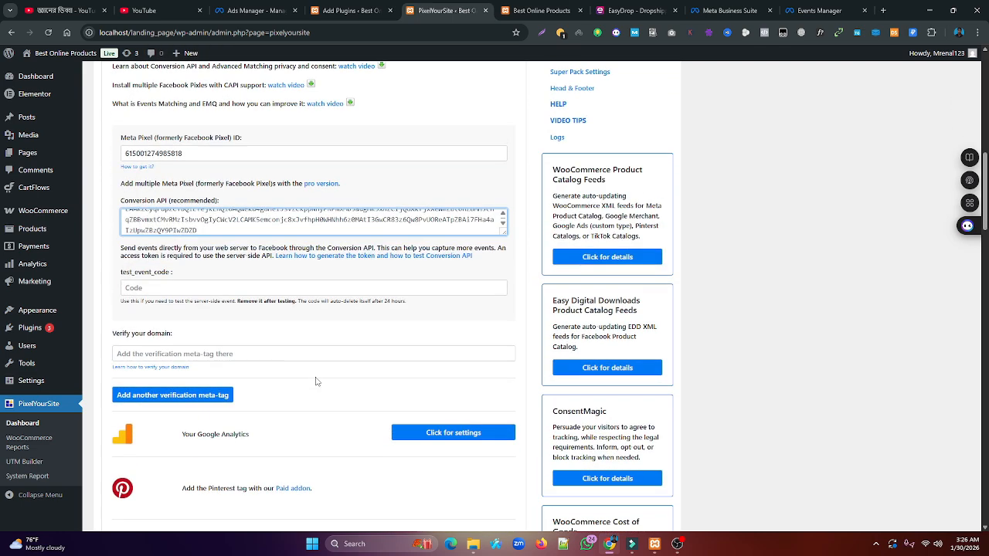
scroll(320, 393, "down", 15)
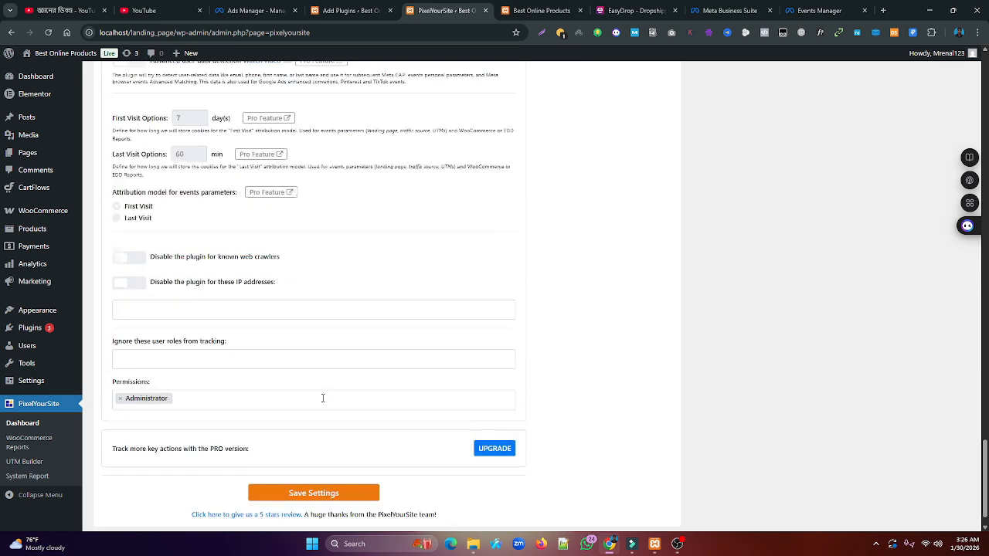
left_click(312, 469)
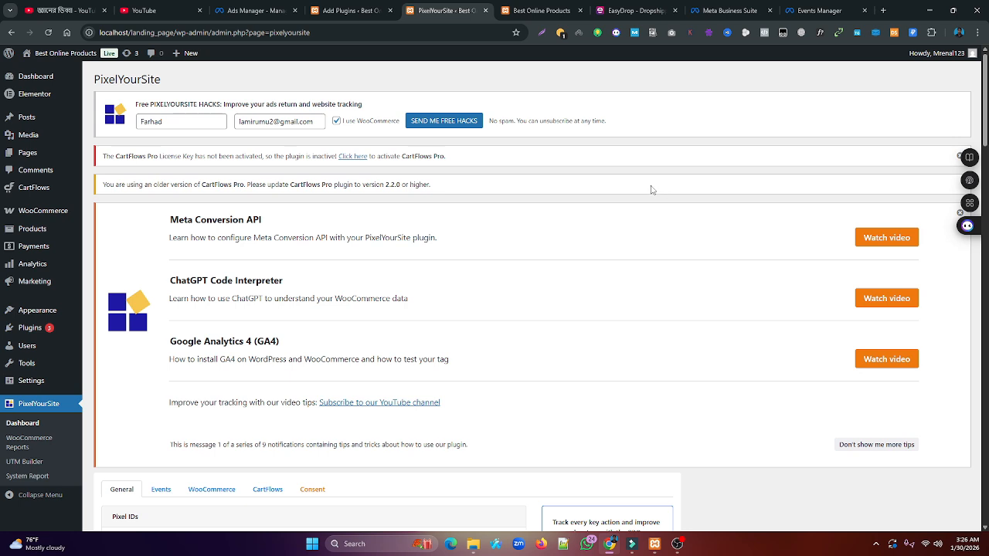
Step: Open the Chrome Web Store in a new tab, search for "meta pixe" and open the Meta Pixel Helper extension's page
left_click(884, 11)
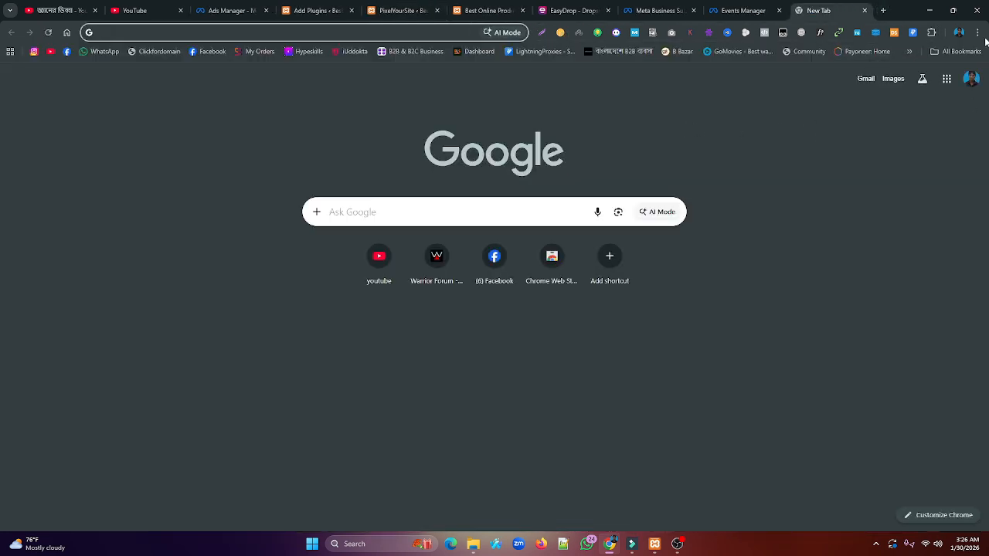
left_click(978, 33)
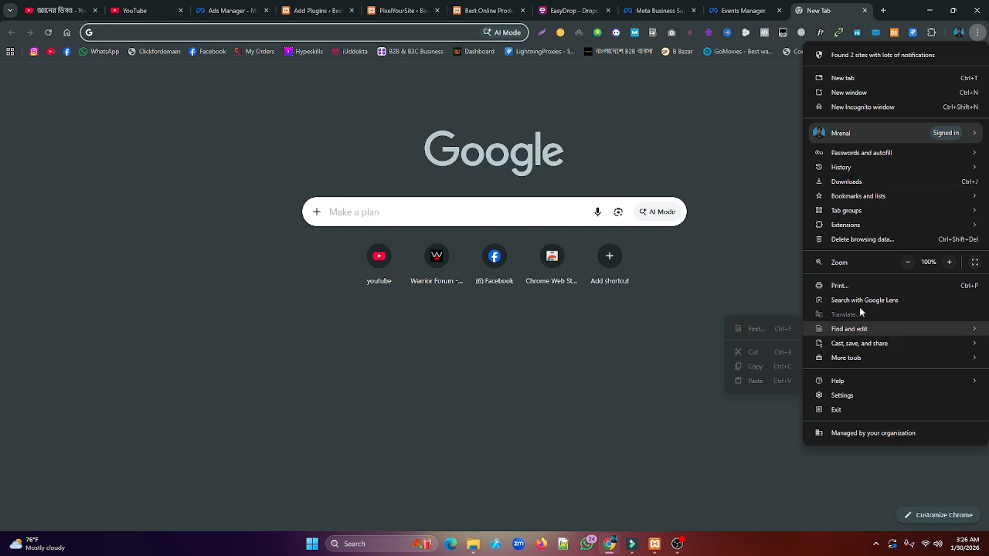
mouse_move(850, 228)
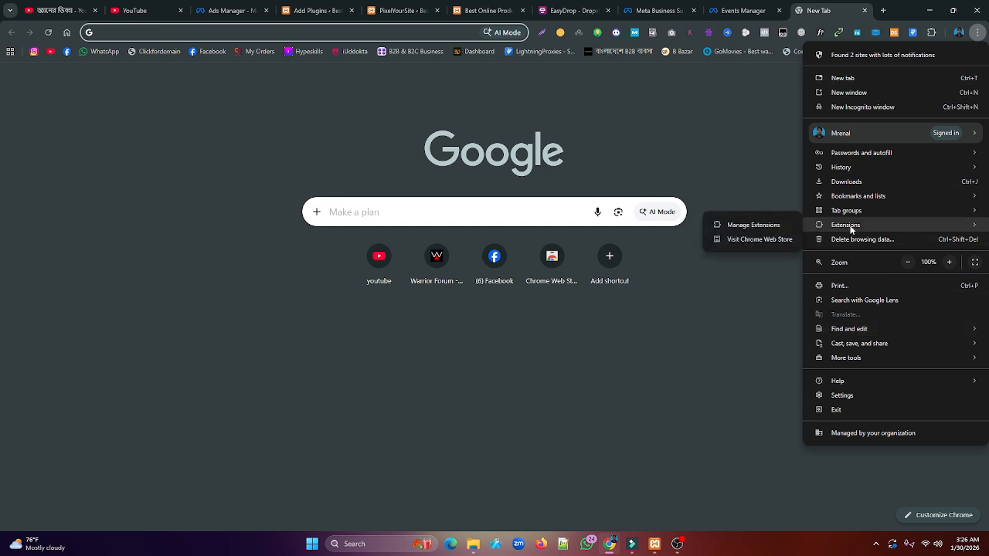
left_click(742, 238)
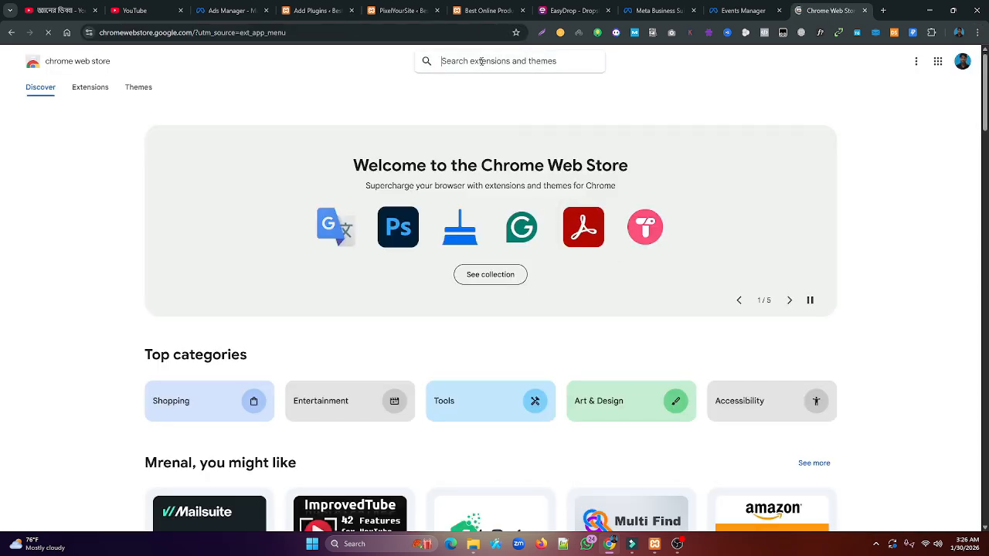
left_click(481, 61)
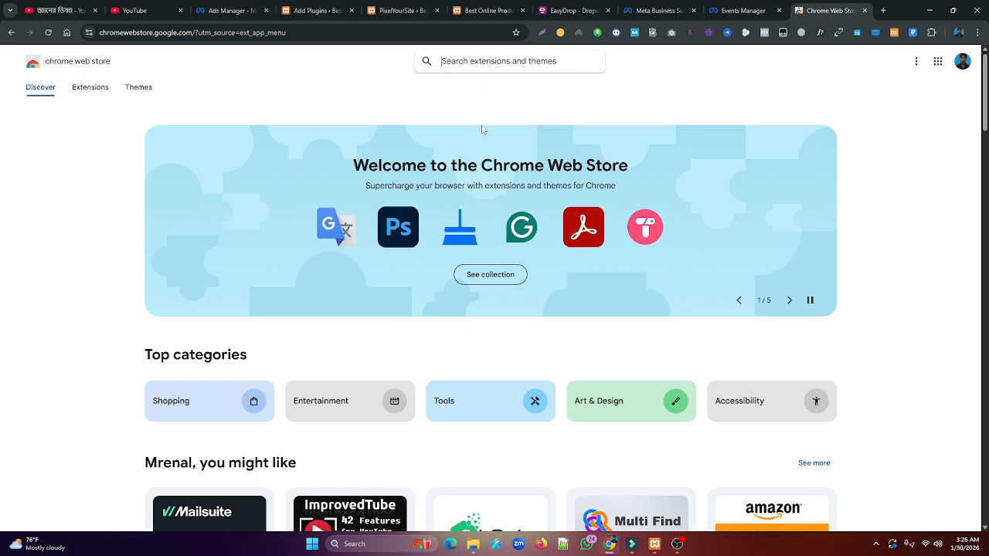
type("meta")
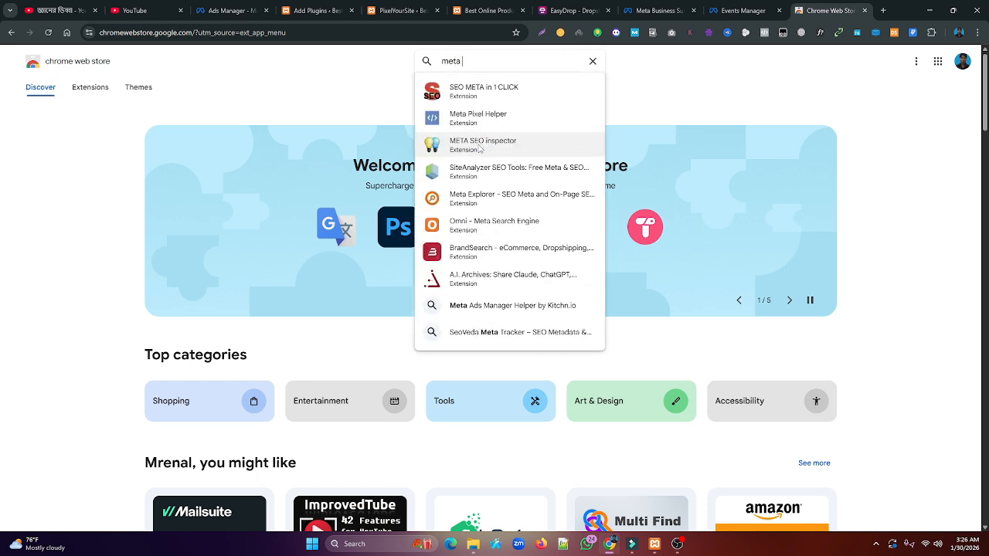
type(" pixe")
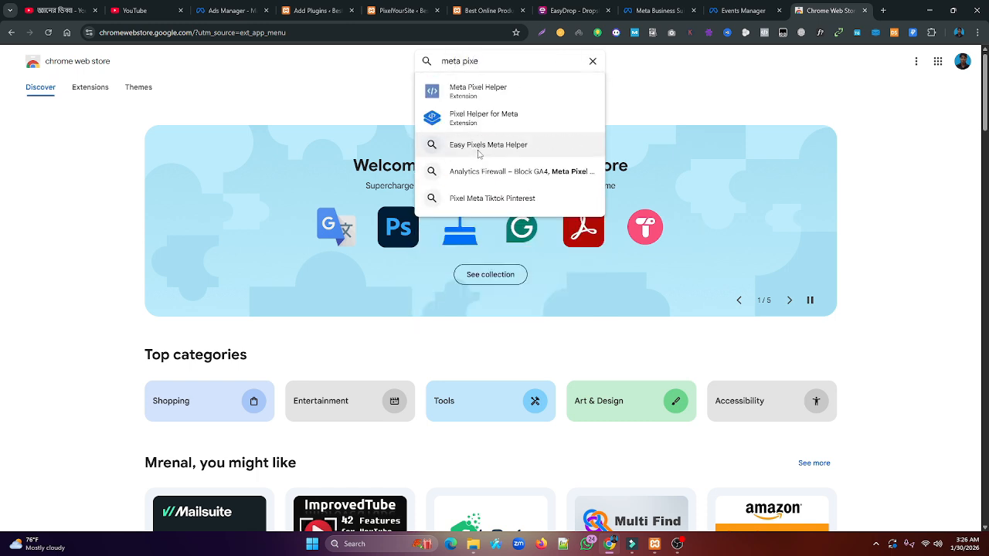
left_click(478, 92)
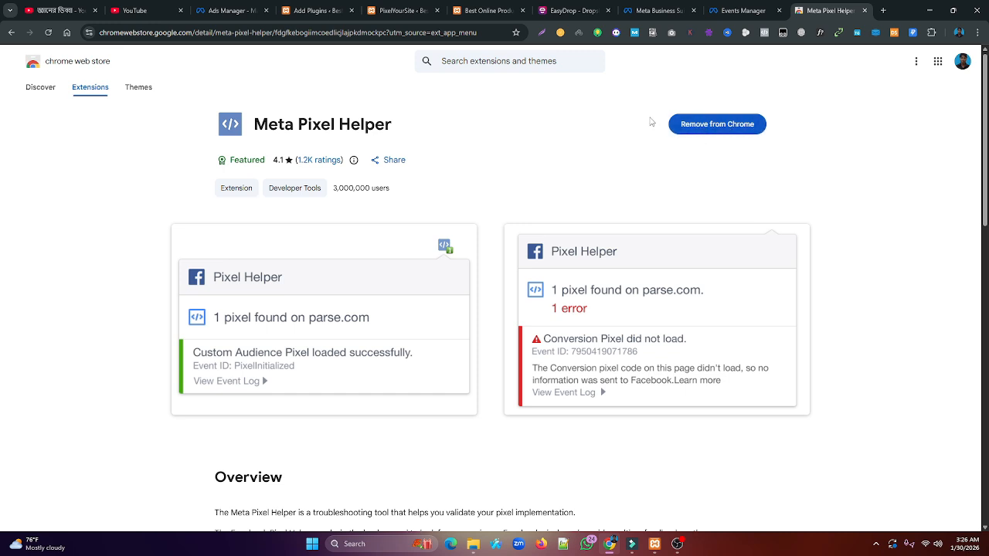
Step: Reload the store's landing page and check its pixel with the Meta Pixel Helper extension
left_click(487, 10)
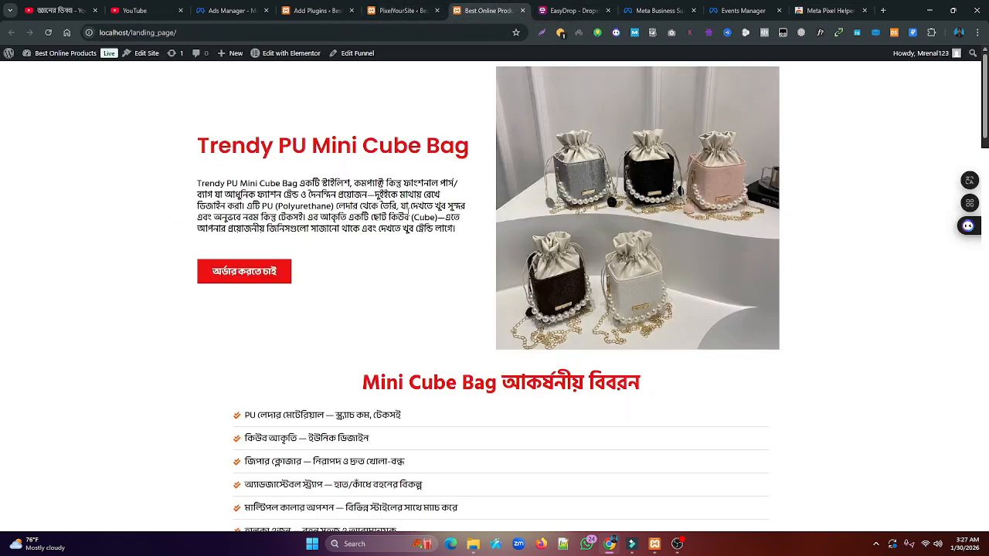
scroll(487, 278, "down", 4)
left_click(413, 6)
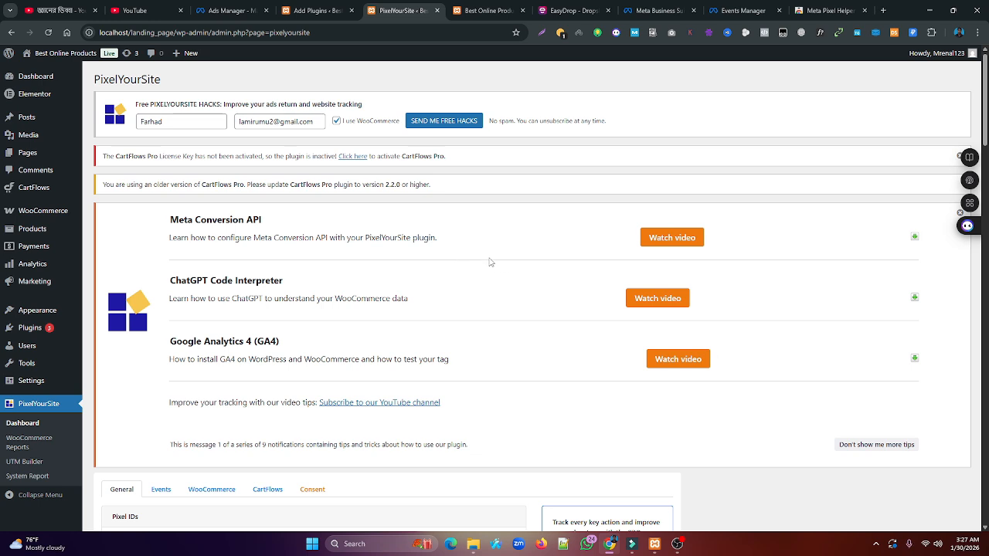
key("ctrl+Tab")
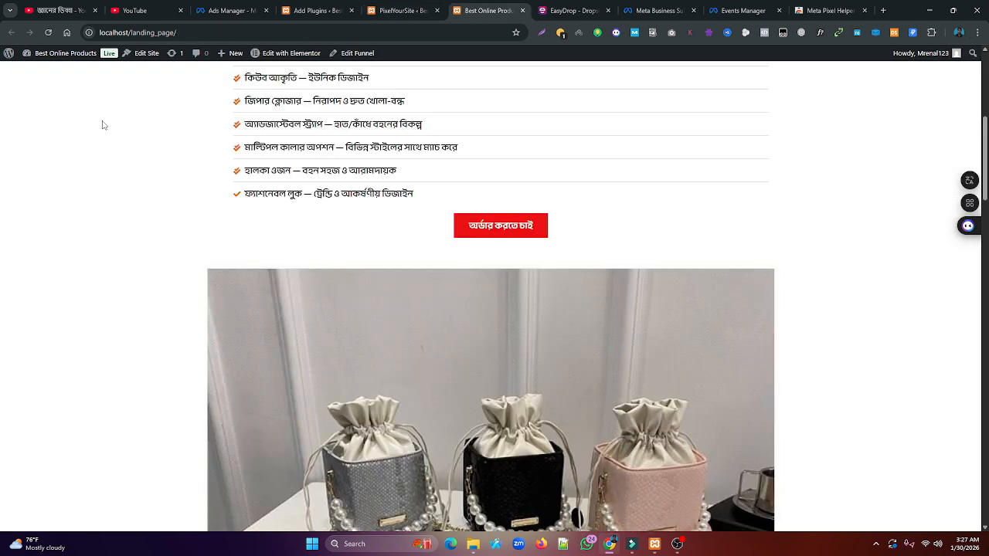
left_click(47, 34)
left_click(765, 34)
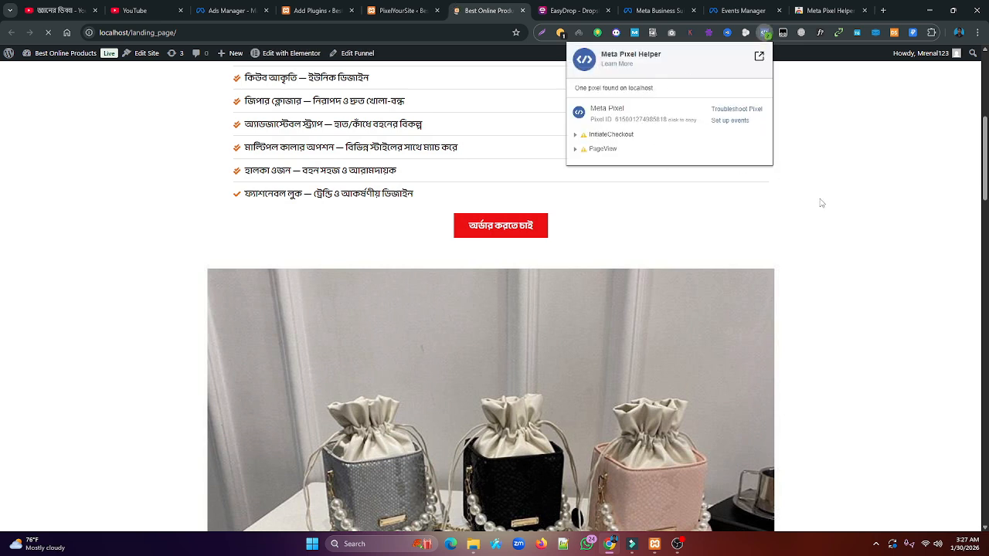
Step: Examine the details of the InitiateCheckout and PageView events in Meta Pixel Helper and close it
left_click(577, 139)
scroll(606, 213, "down", 3)
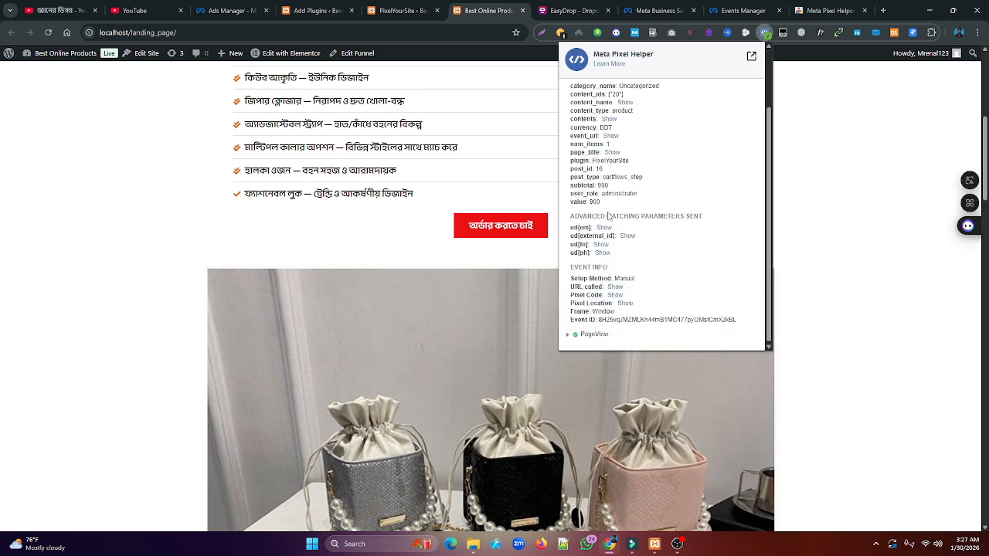
left_click(567, 337)
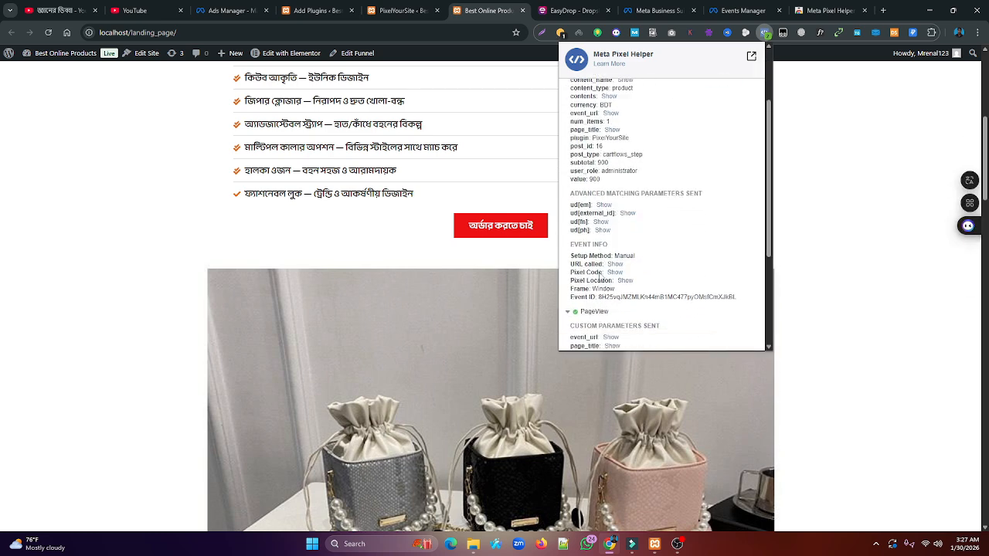
scroll(566, 337, "down", 3)
left_click(800, 216)
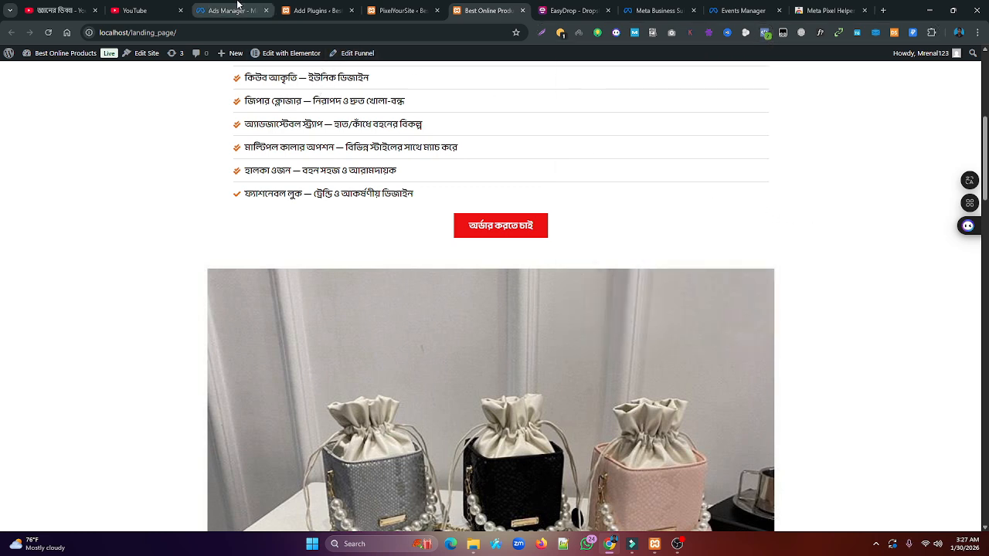
left_click(680, 8)
left_click(747, 7)
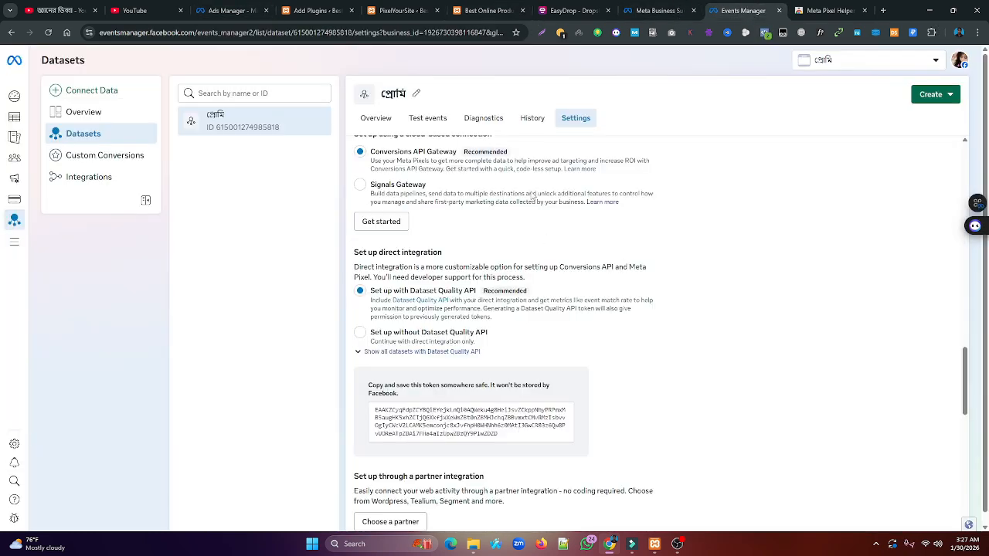
left_click(470, 6)
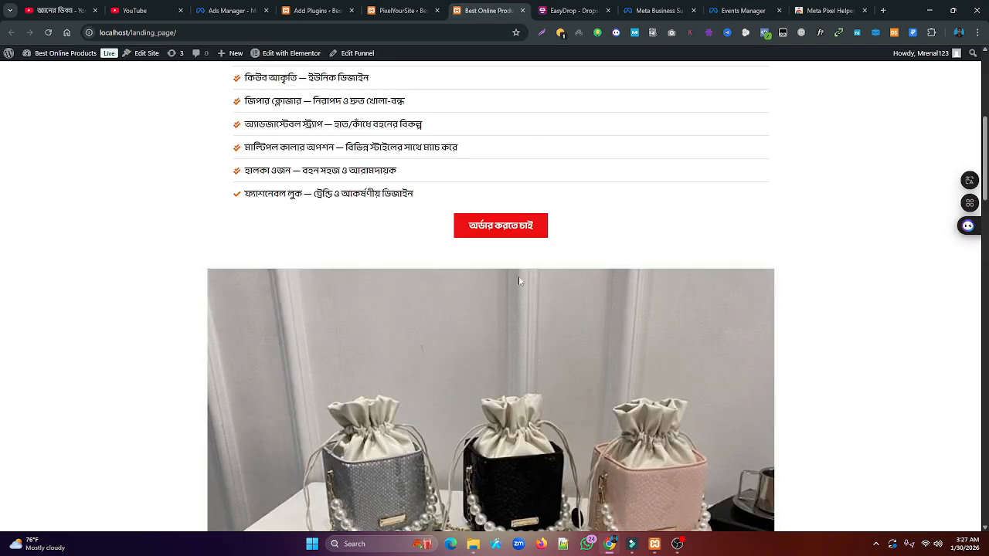
scroll(156, 272, "up", 3)
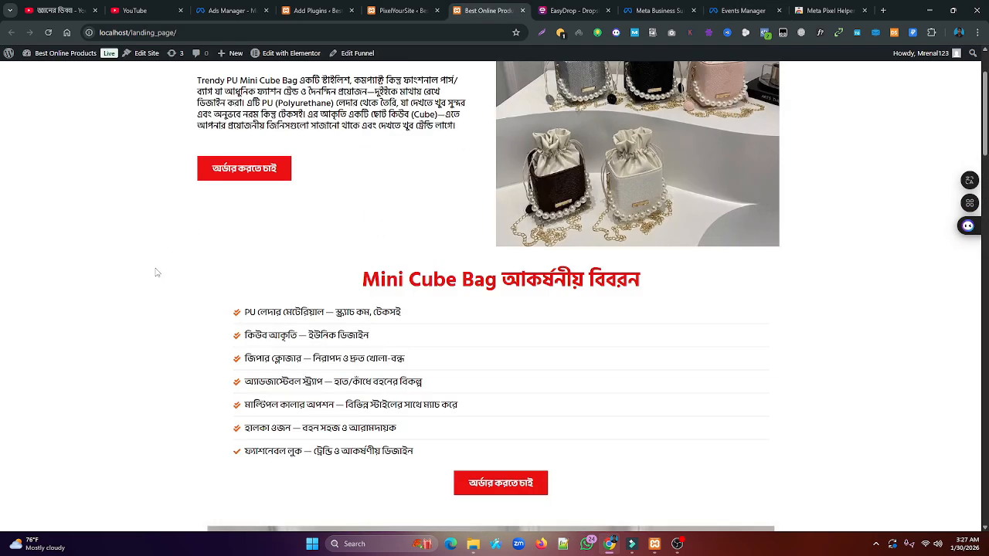
scroll(170, 266, "down", 2)
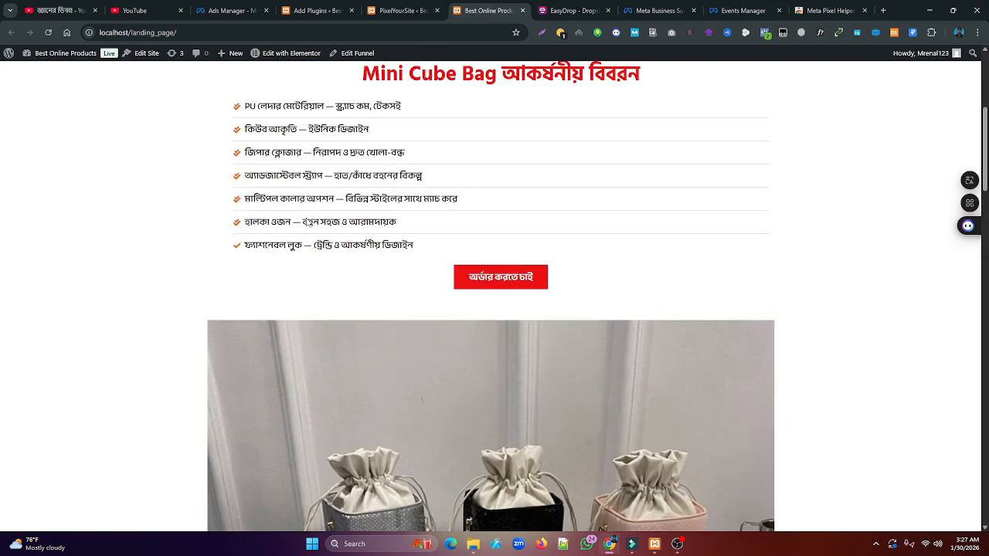
Step: Return to the dataset's settings in Events Manager and view its details section
left_click(742, 10)
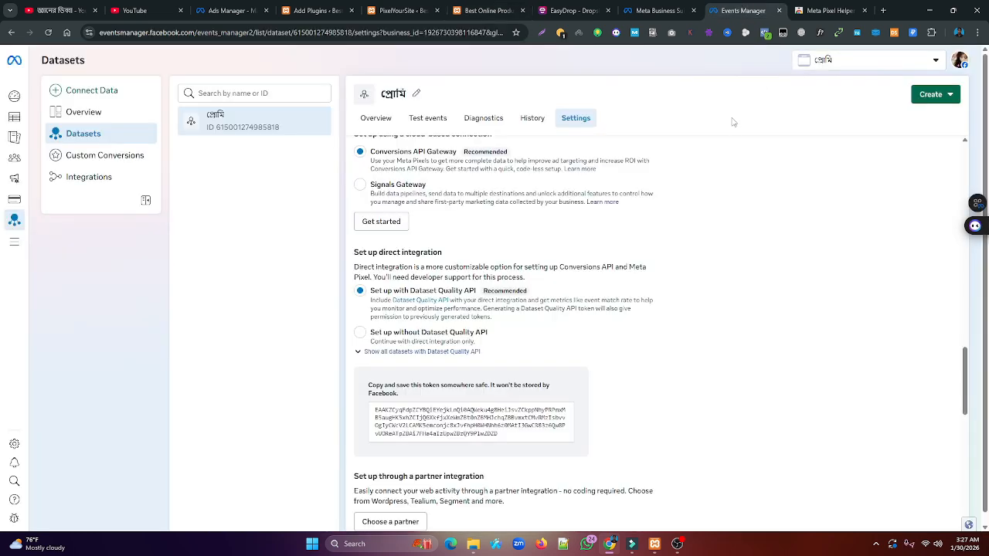
scroll(716, 167, "up", 12)
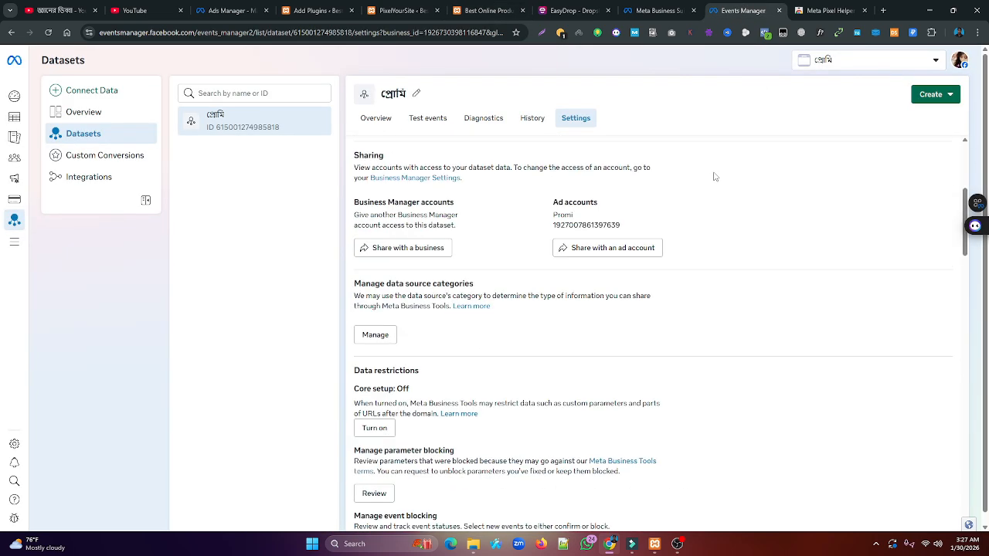
scroll(716, 174, "up", 3)
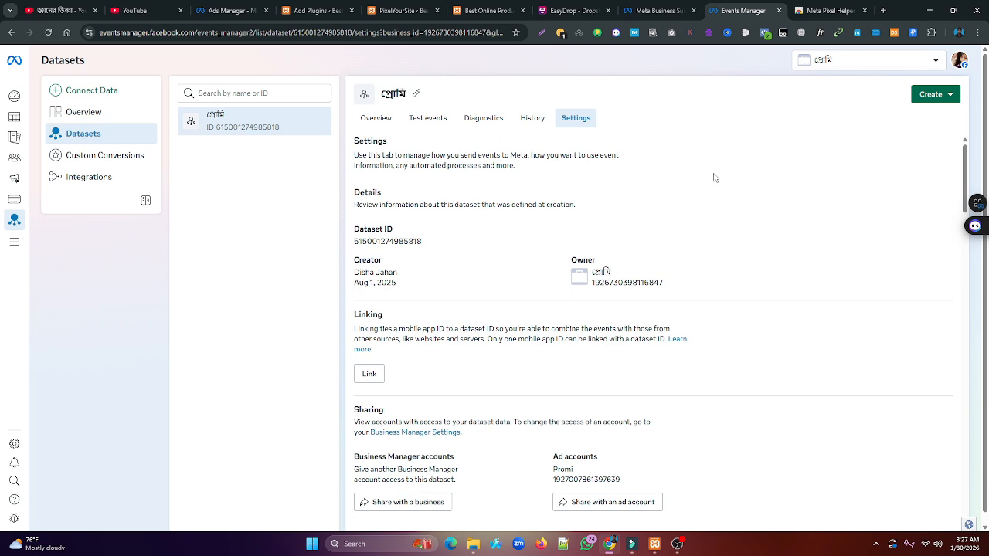